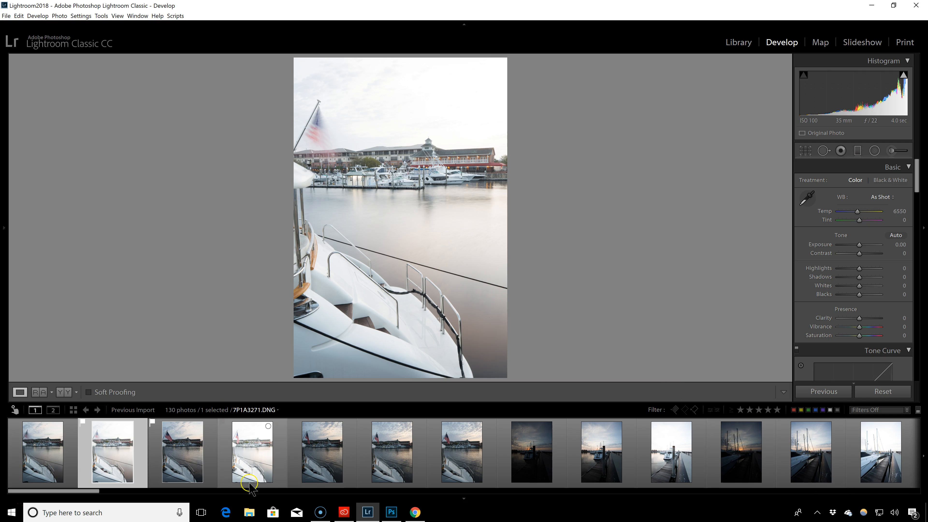
On the long-exposure marina photo with the blurred flag, set Highlights to -100, Shadows to +100 and Exposure to -2.07.
left_click(188, 454)
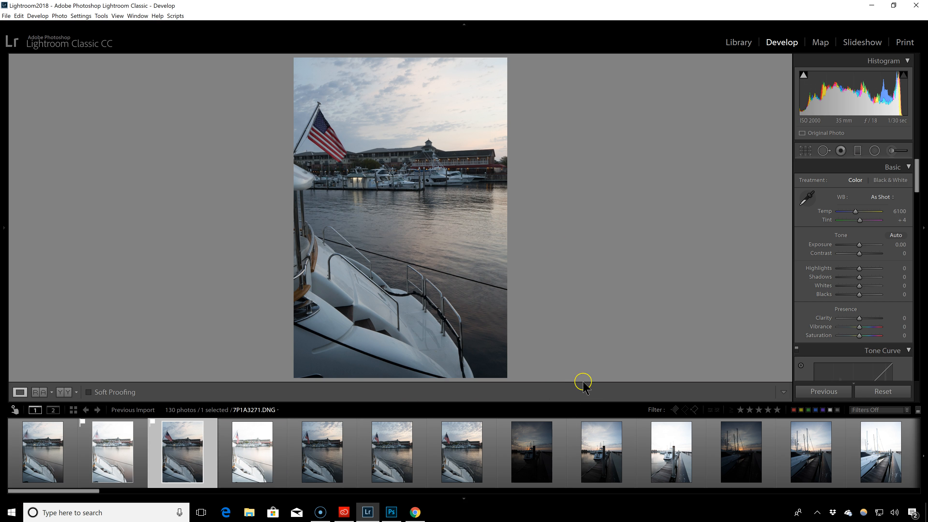
left_click(121, 452)
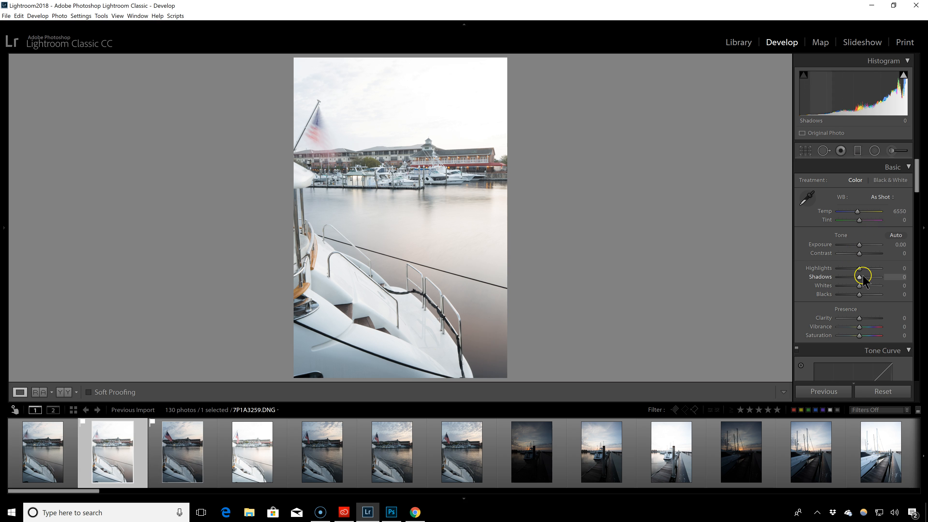
left_click_drag(860, 269, 719, 269)
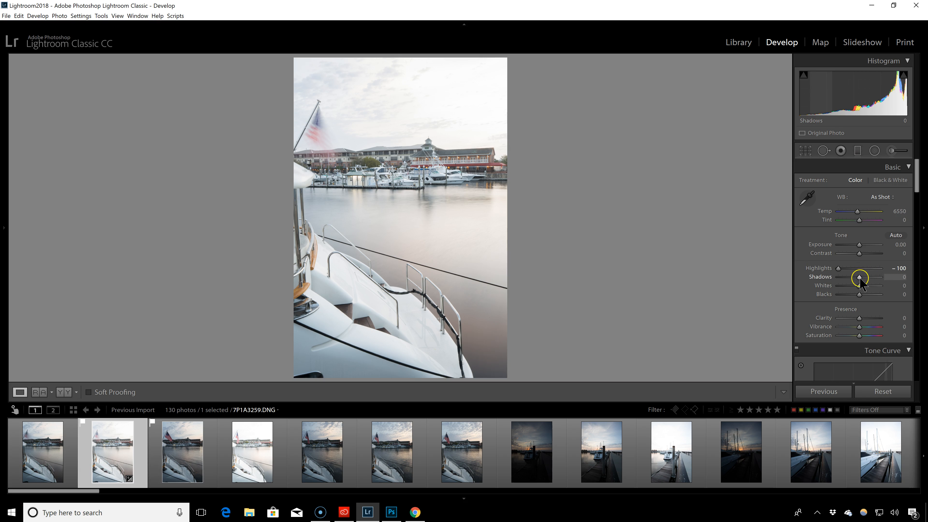
left_click_drag(860, 278, 895, 277)
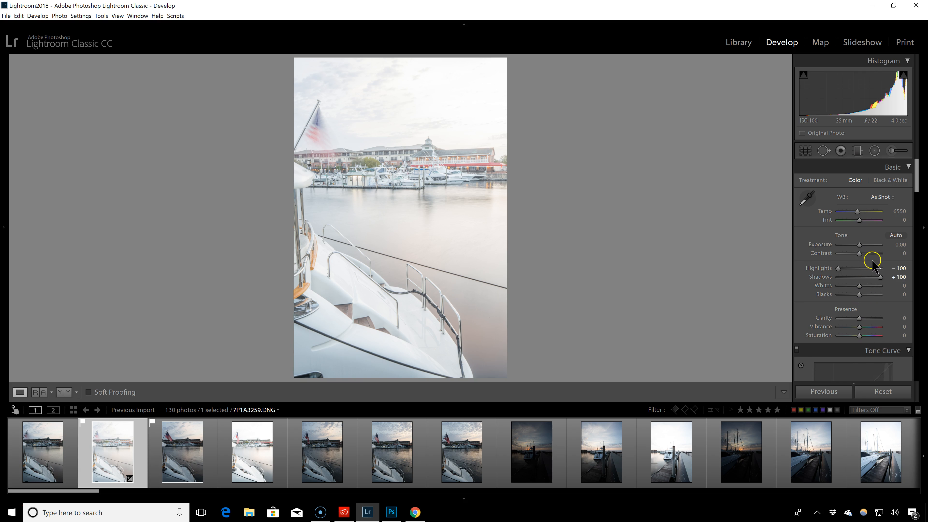
left_click_drag(859, 244, 851, 247)
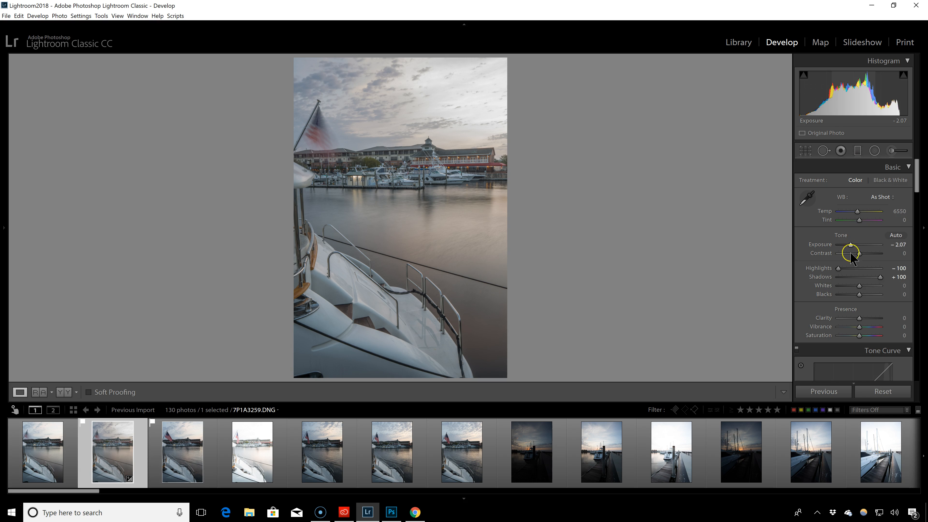
Apply a slight Dehaze of +9 to the long-exposure marina photo.
left_click_drag(914, 190, 918, 381)
left_click_drag(859, 206, 861, 208)
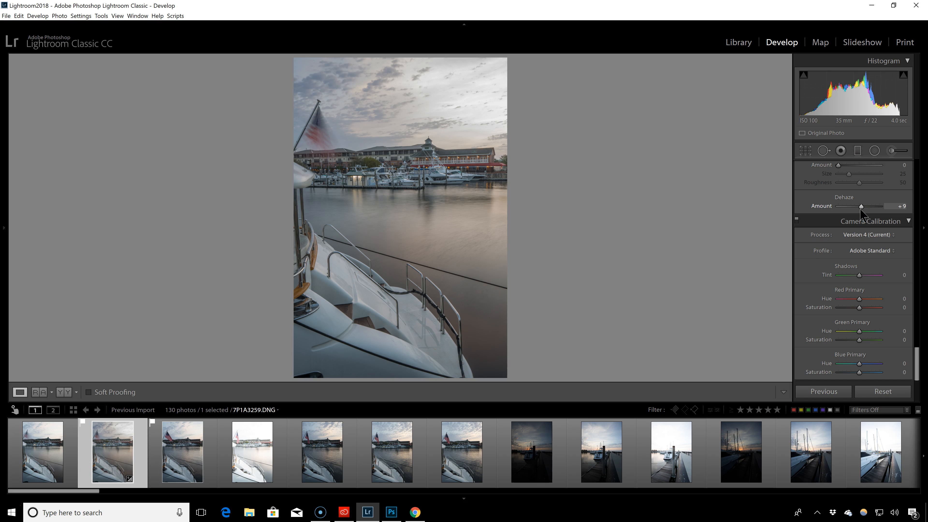
left_click_drag(920, 357, 923, 152)
Set the long-exposure photo's Contrast to +70, Clarity to +20 and Vibrance to +23.
left_click_drag(859, 253, 874, 255)
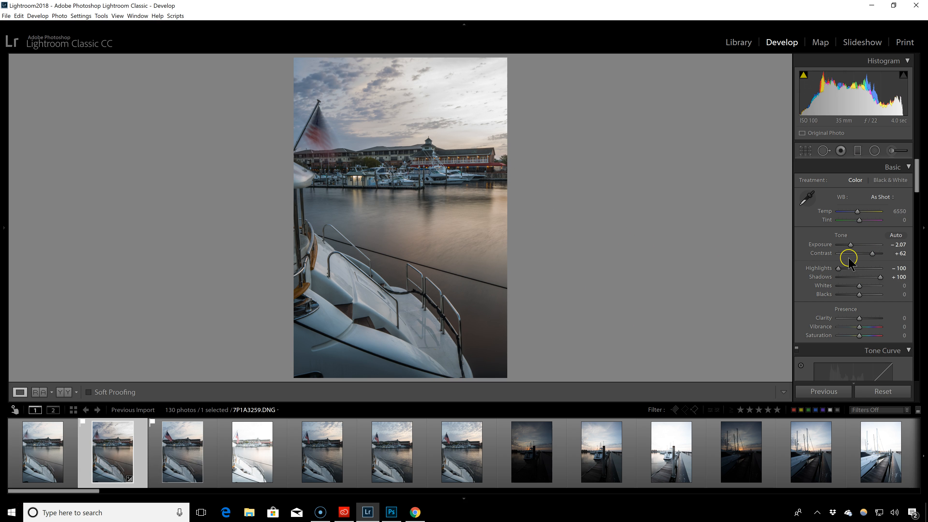
left_click_drag(857, 321, 864, 321)
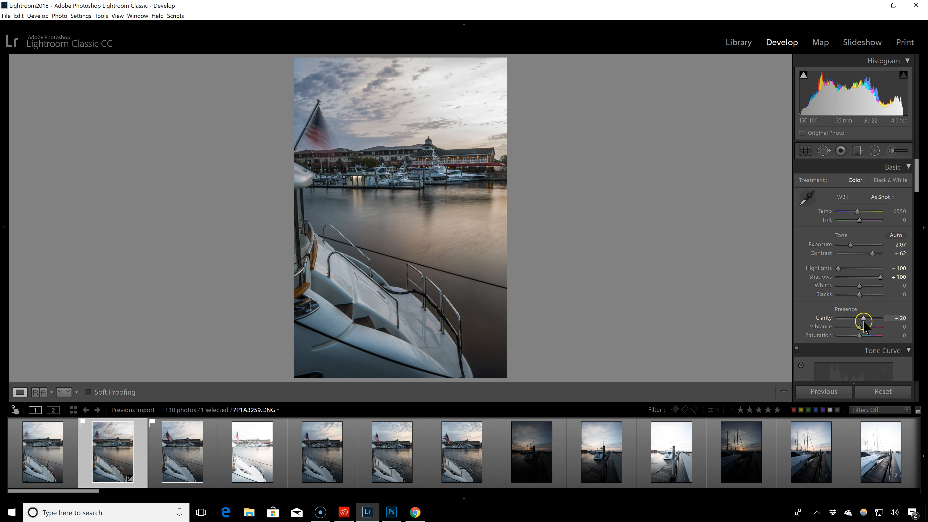
left_click_drag(864, 333, 866, 334)
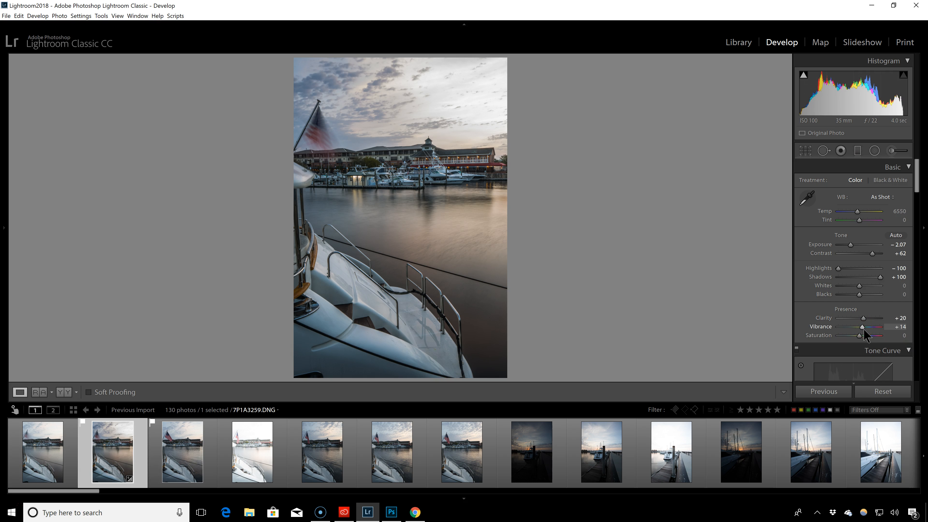
left_click_drag(872, 253, 874, 253)
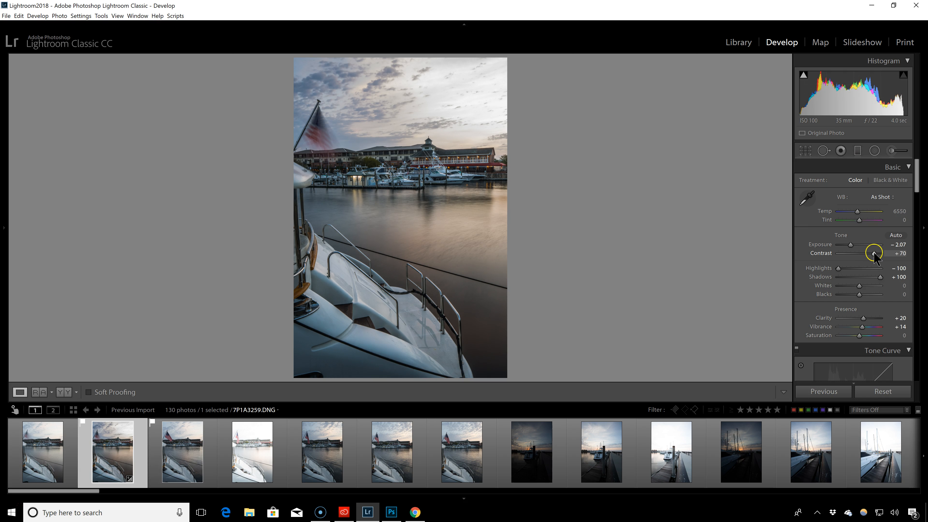
left_click_drag(869, 330, 867, 328)
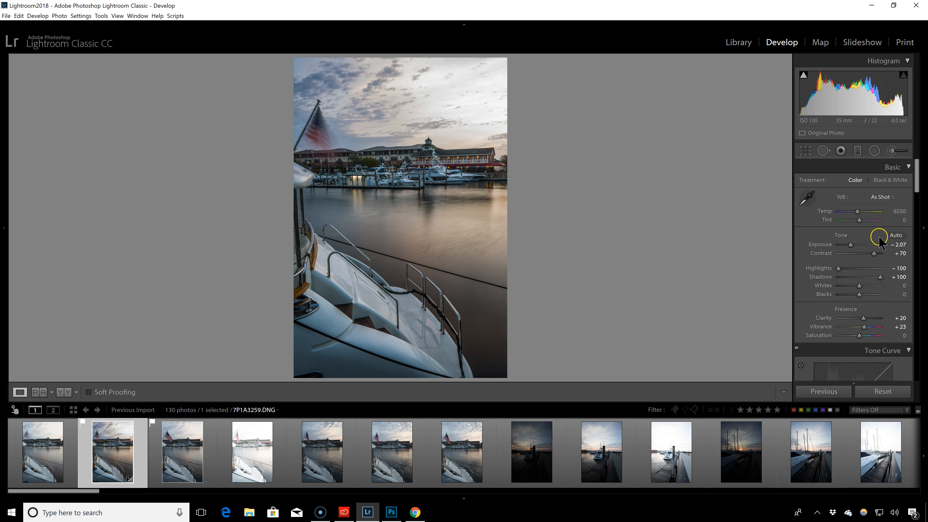
Warm the long-exposure photo's white balance to Temp 7805 and Tint +5, and set Contrast to +67.
left_click_drag(859, 212, 861, 215)
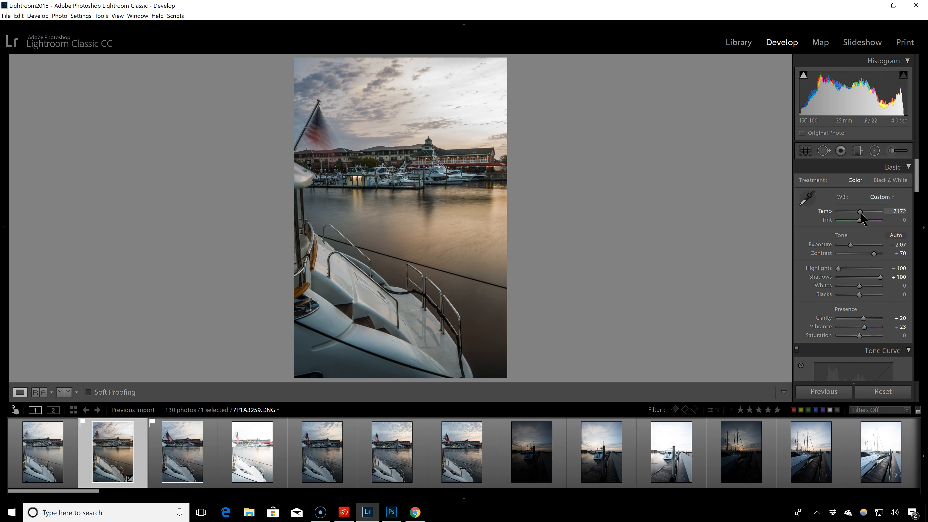
left_click_drag(863, 219, 864, 219)
left_click(857, 248)
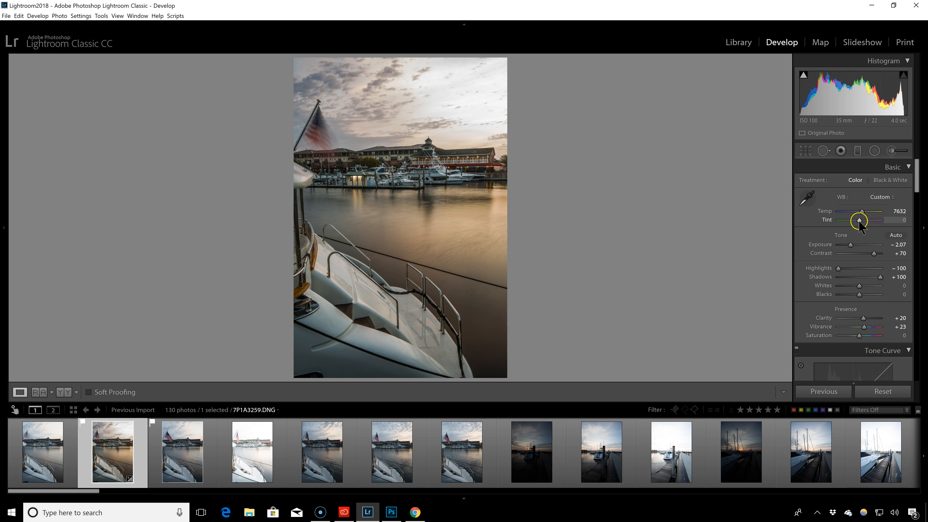
left_click_drag(861, 220, 861, 221)
left_click_drag(860, 221, 859, 220)
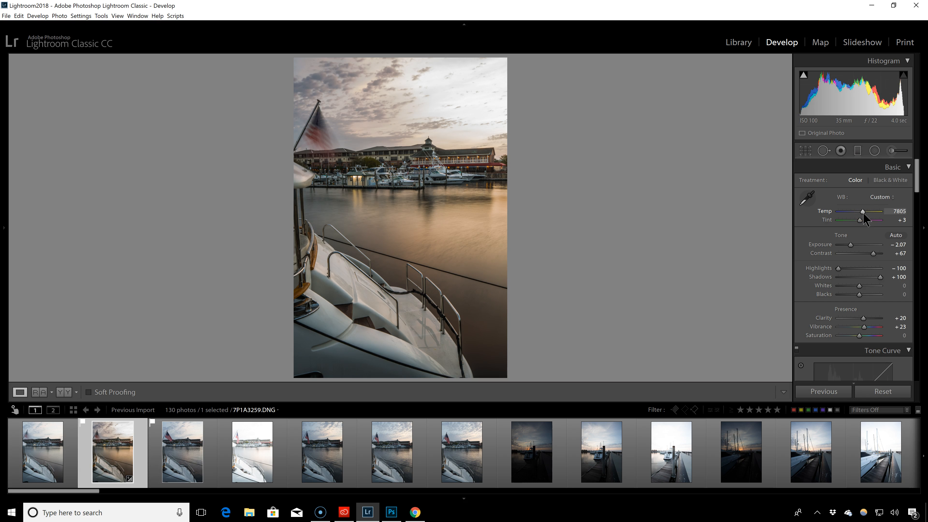
left_click(861, 220)
left_click_drag(861, 220, 862, 220)
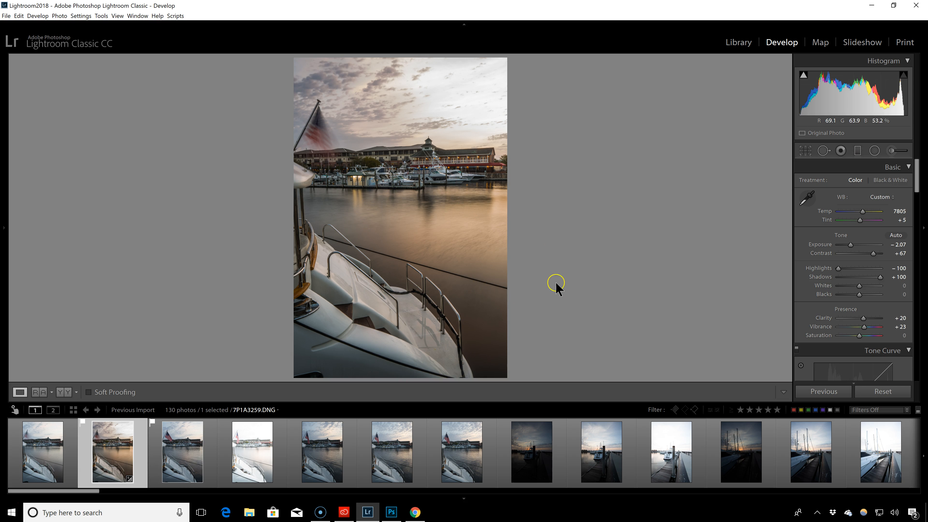
On the neighbouring photo with the sharp flag, set Shadows to +100 and Highlights to -100.
left_click(184, 473)
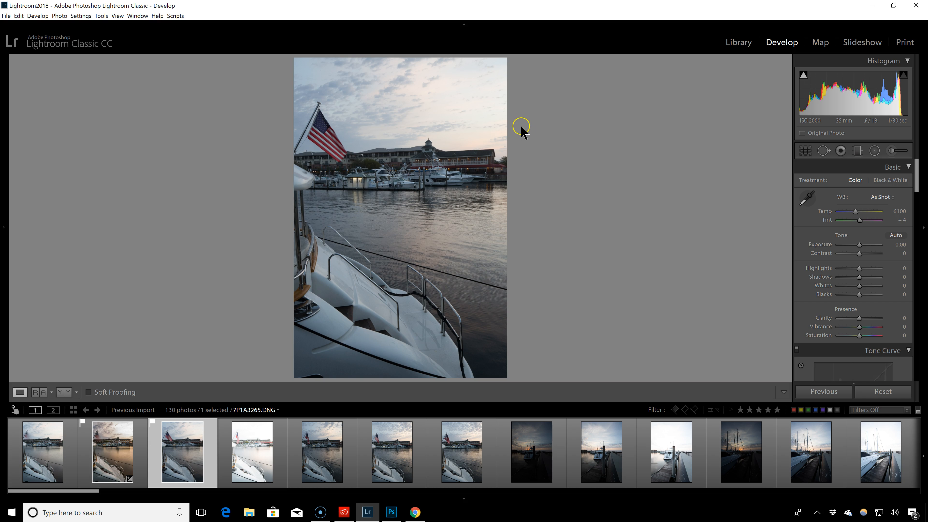
left_click_drag(865, 282, 919, 277)
left_click_drag(860, 268, 836, 271)
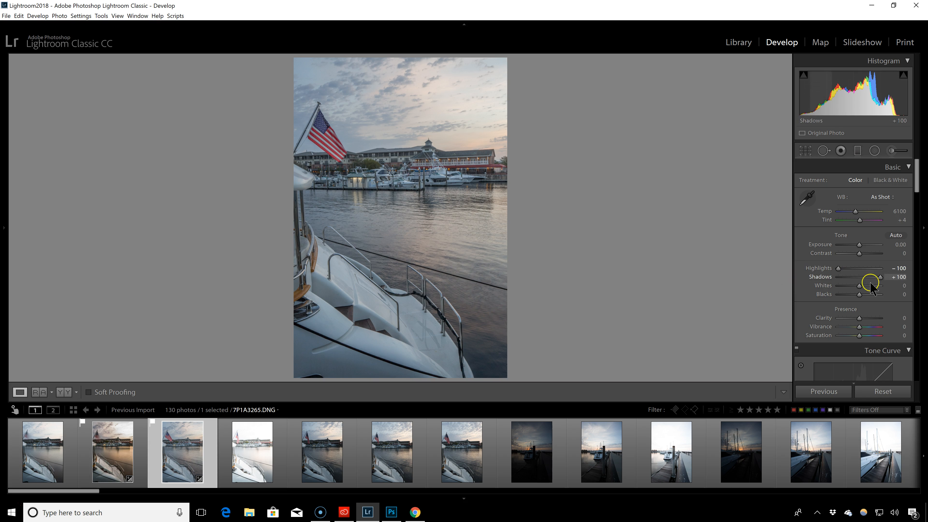
Apply a Dehaze amount of about +15 to the sharp-flag photo.
scroll(874, 291, "down", 15)
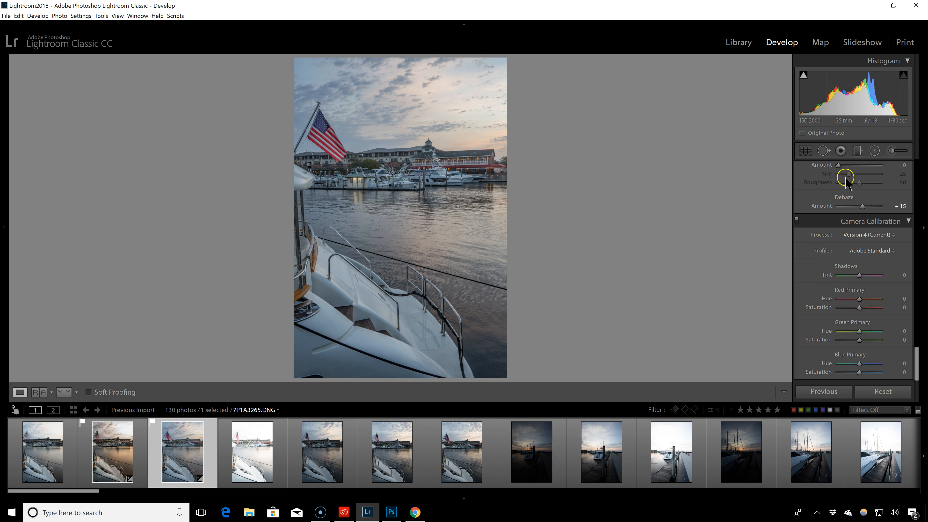
left_click_drag(863, 207, 862, 206)
left_click_drag(917, 362, 922, 153)
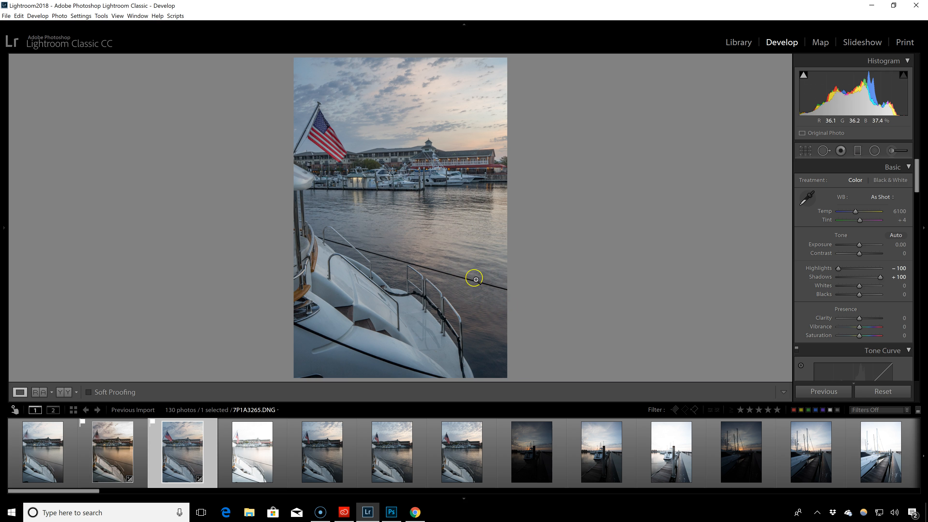
Set the sharp-flag photo's Whites to +59 and Exposure to -1.44.
left_click_drag(859, 285, 874, 291)
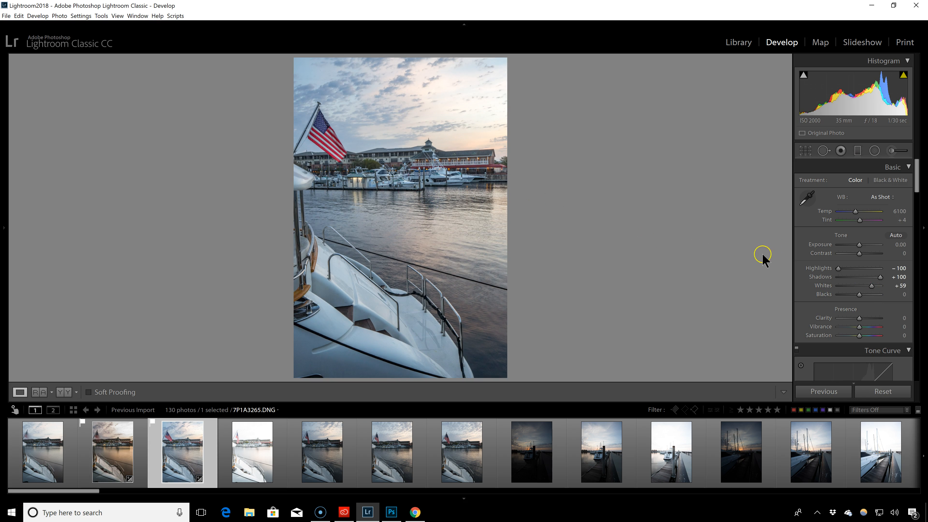
left_click_drag(860, 245, 854, 247)
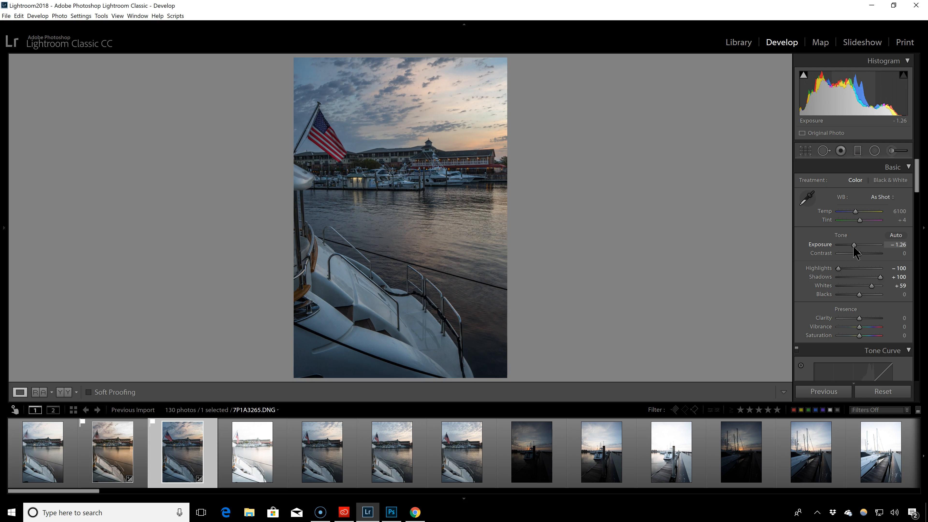
left_click_drag(854, 247, 854, 248)
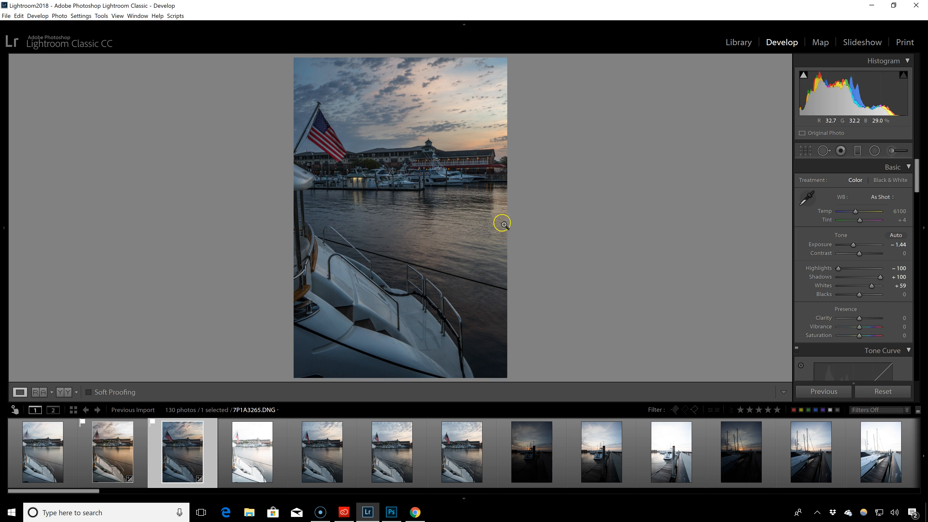
Warm the sharp-flag photo's white balance to Temp 7402 and Tint +7.
left_click_drag(856, 211, 861, 216)
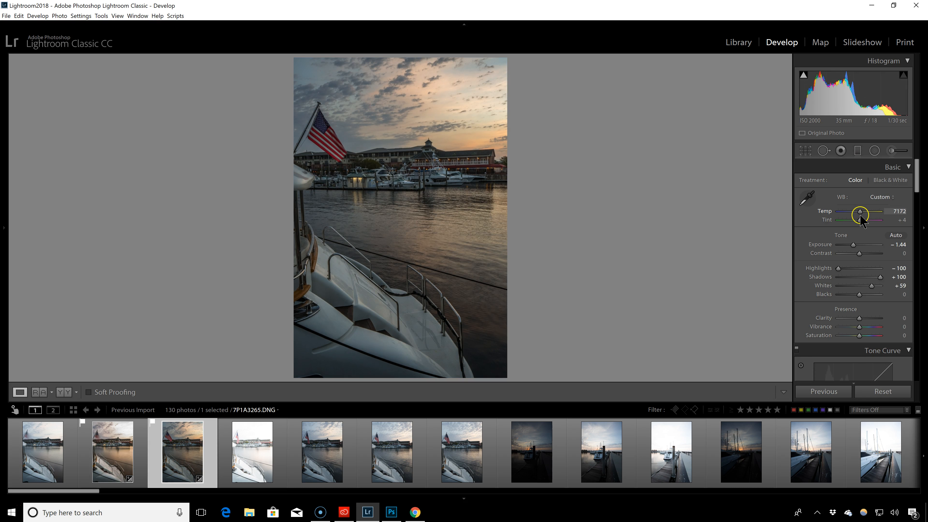
left_click_drag(863, 219, 862, 218)
left_click_drag(861, 217, 861, 217)
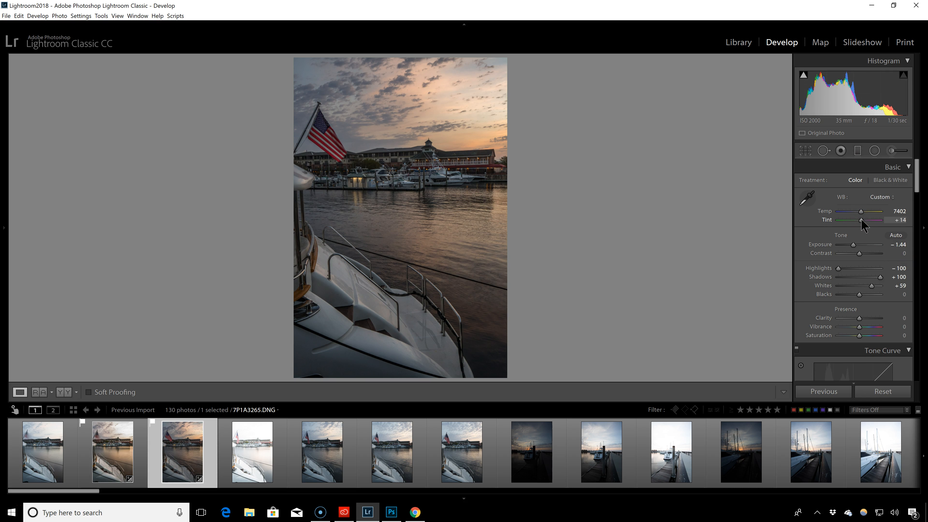
left_click_drag(861, 222, 860, 221)
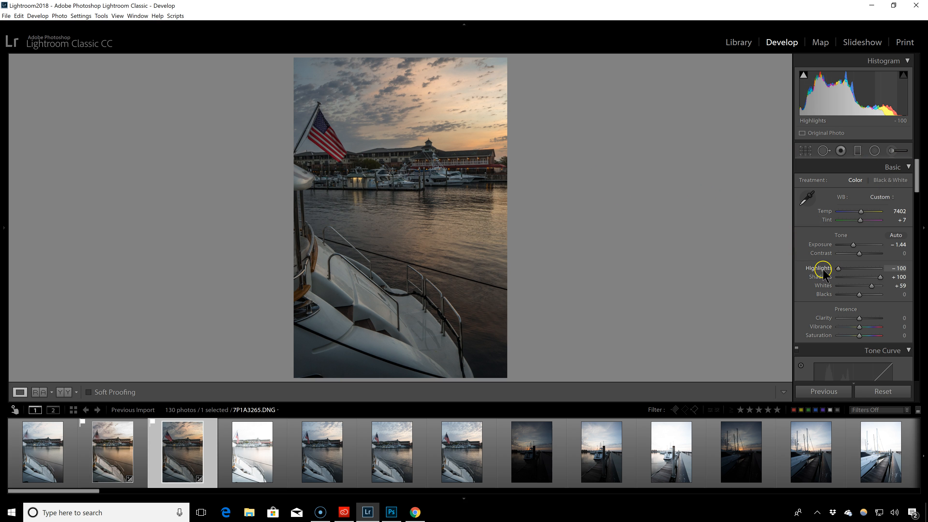
Place a graduated filter over the sky, ending around the waterline, with Highlights at -100.
left_click(858, 150)
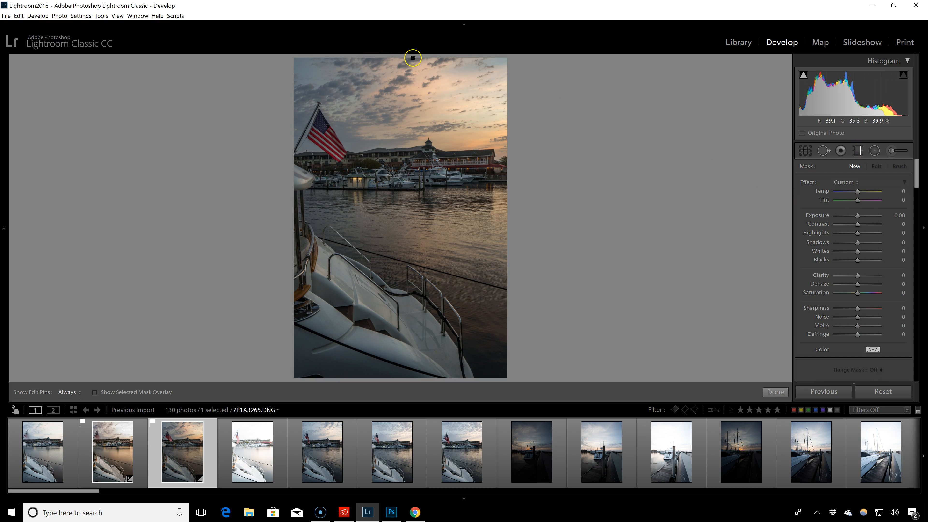
left_click_drag(413, 67, 412, 178)
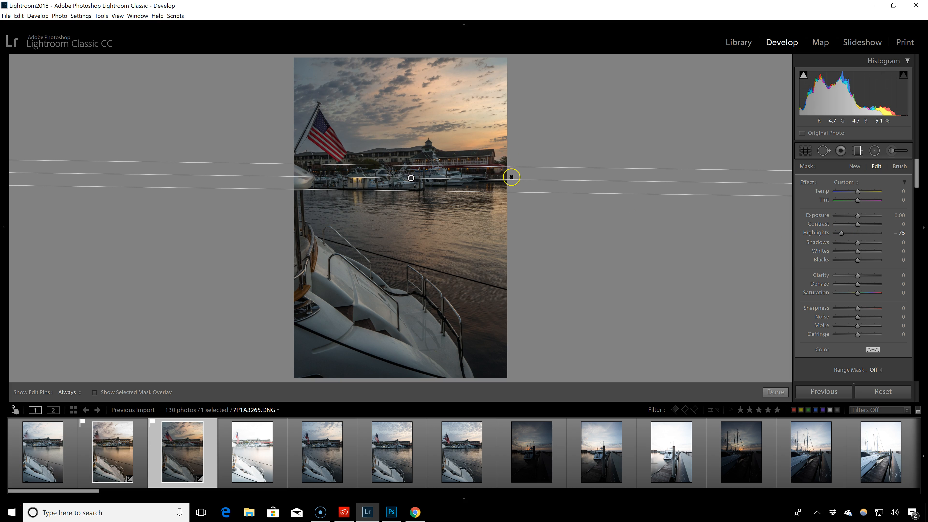
left_click_drag(842, 233, 814, 235)
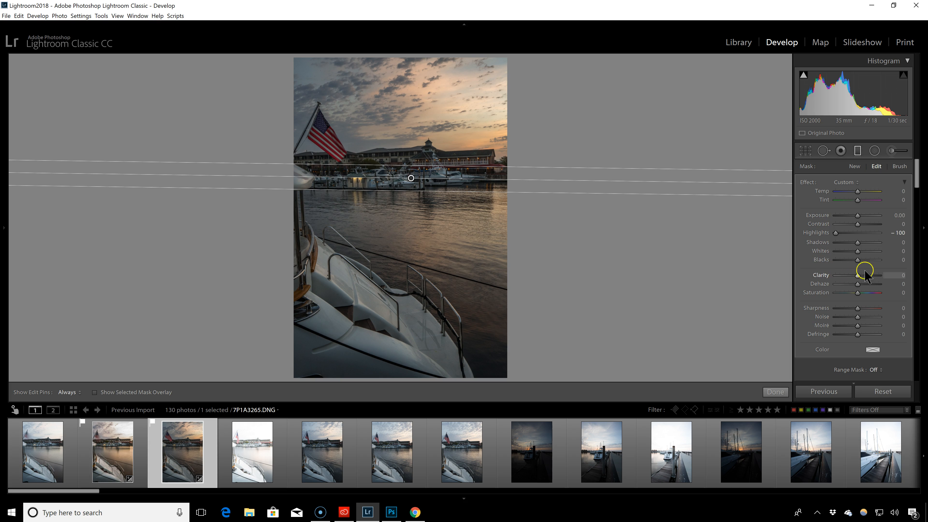
Set the sky graduated filter's Contrast to 30, Exposure to -0.20, Clarity to 10 and Saturation to 4.
left_click_drag(858, 224, 864, 226)
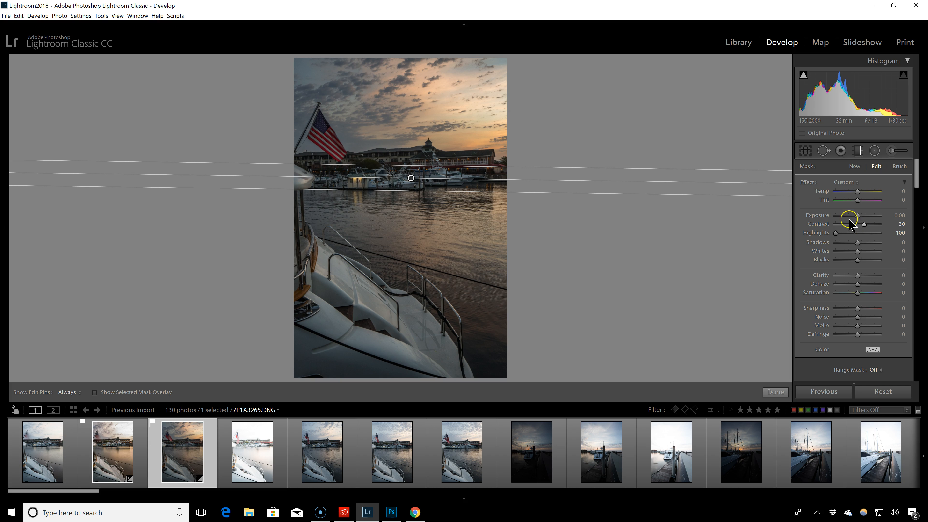
left_click_drag(857, 217, 856, 217)
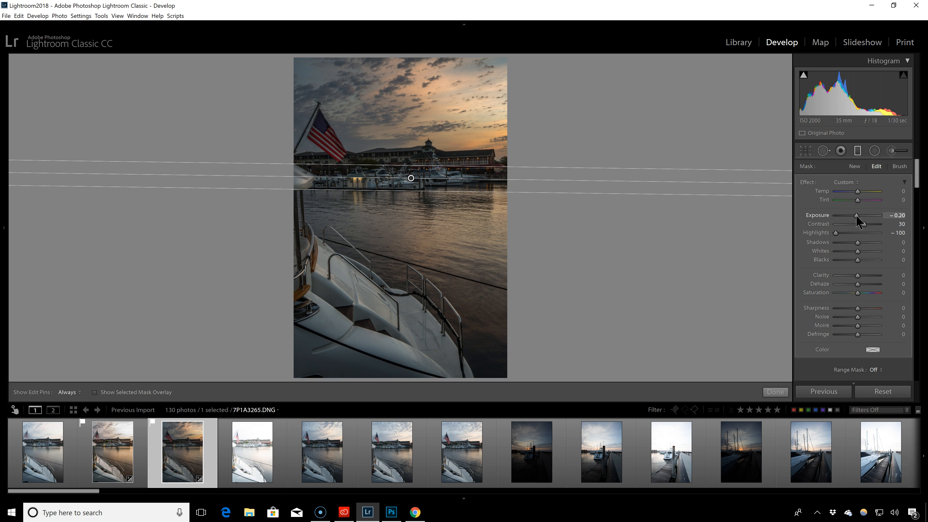
left_click_drag(858, 275, 859, 293)
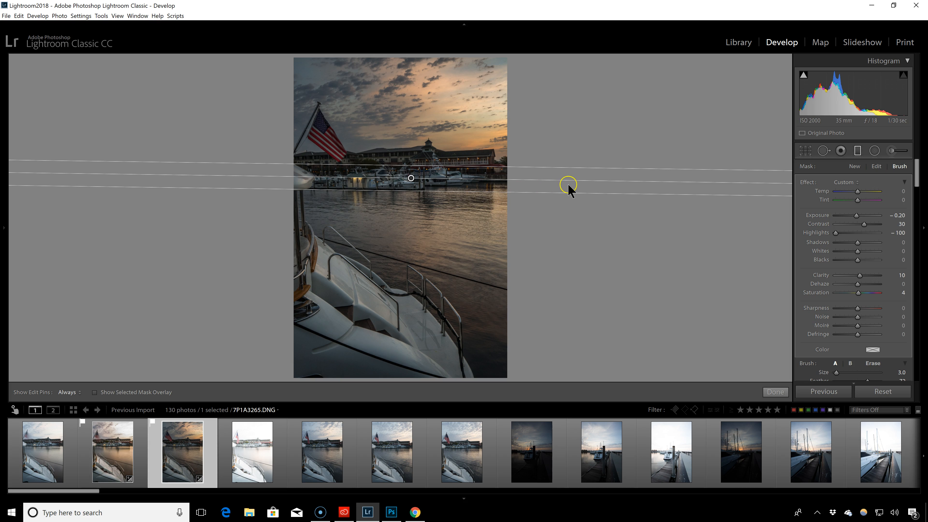
Erase the sky graduated filter from the flag with a size 5.0 brush and Auto Mask on, and finish the filter.
key("shift+t")
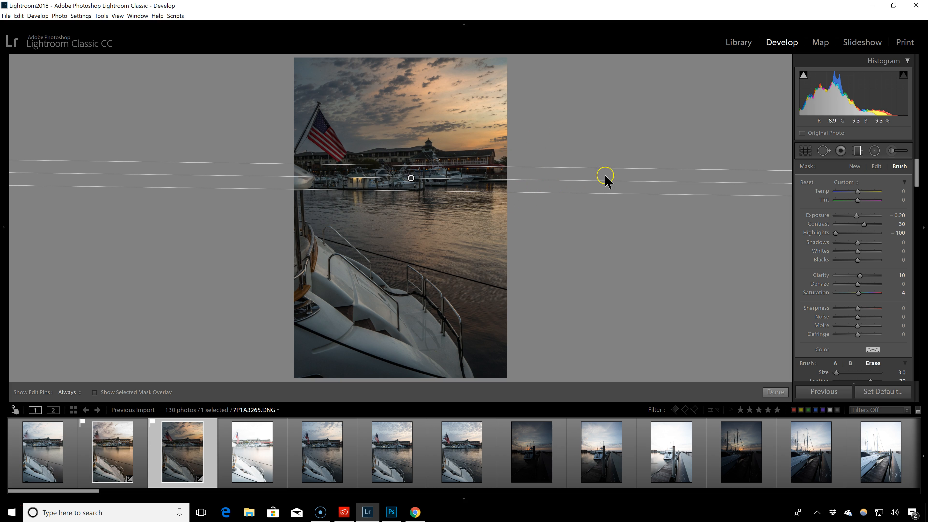
left_click_drag(921, 177, 918, 193)
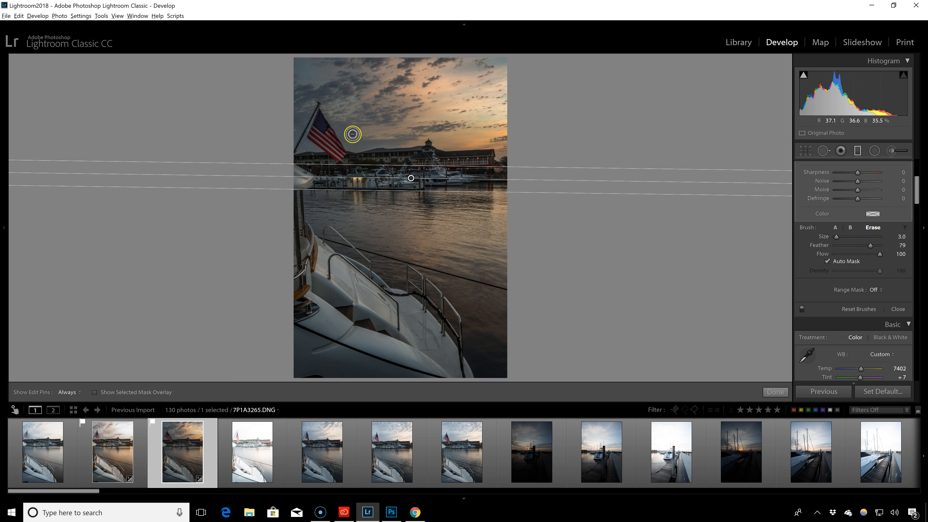
key("]")
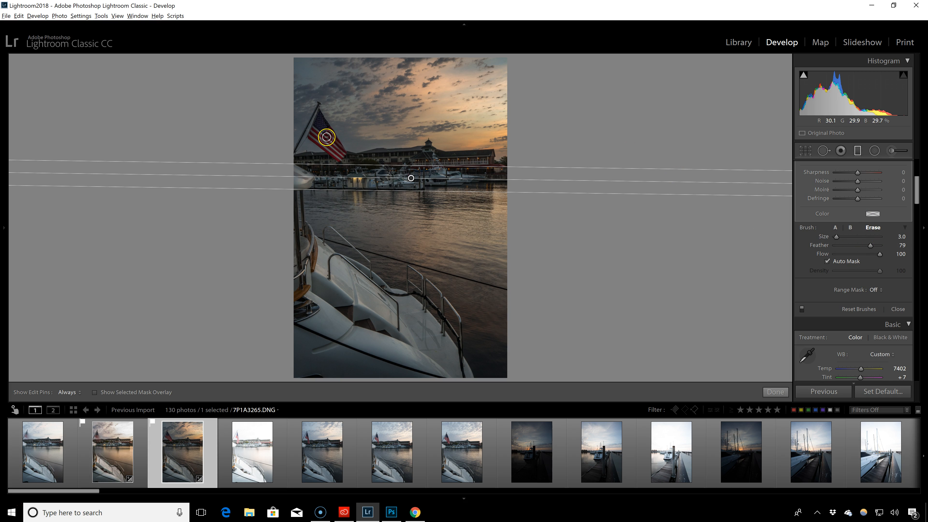
key("h")
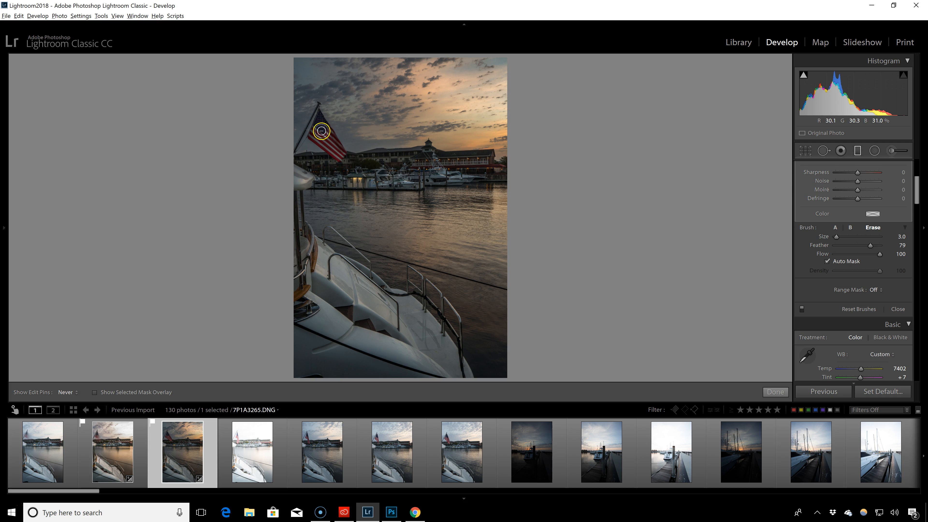
key("h")
key("z")
left_click_drag(368, 100, 422, 252)
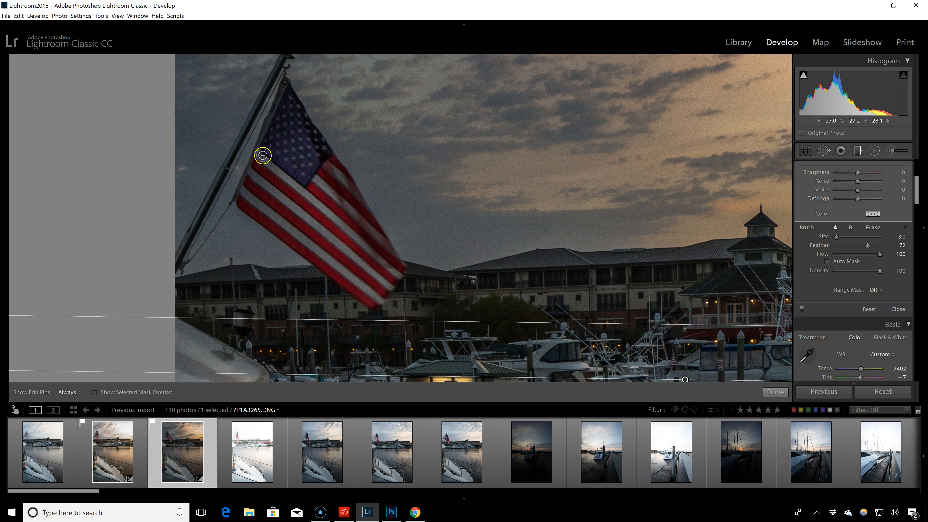
key("alt")
key("h")
scroll(287, 147, "up", 2)
mouse_move(286, 147)
left_mouse_down()
mouse_move(327, 186)
mouse_move(304, 140)
mouse_move(389, 272)
mouse_move(370, 296)
mouse_move(278, 209)
mouse_move(319, 232)
mouse_move(349, 260)
mouse_move(262, 199)
mouse_move(265, 177)
mouse_move(282, 158)
mouse_move(319, 217)
mouse_move(361, 245)
mouse_move(283, 161)
mouse_move(300, 159)
mouse_move(291, 124)
mouse_move(321, 189)
mouse_move(277, 191)
mouse_move(275, 202)
mouse_move(264, 192)
mouse_move(264, 203)
mouse_move(249, 204)
mouse_move(319, 257)
mouse_move(290, 235)
left_mouse_up()
scroll(289, 210, "up", 5)
scroll(319, 217, "down", 2)
scroll(264, 198, "down", 3)
scroll(325, 256, "down", 1)
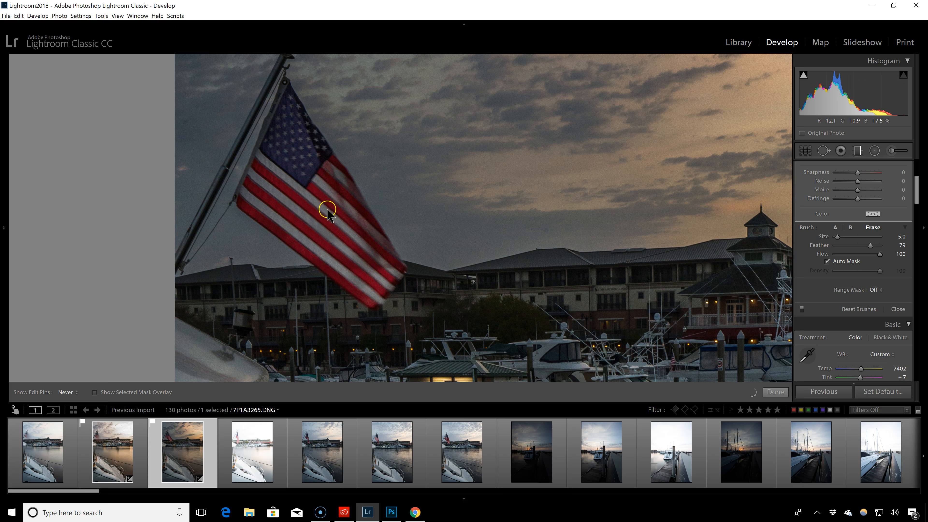
key("h")
key("z")
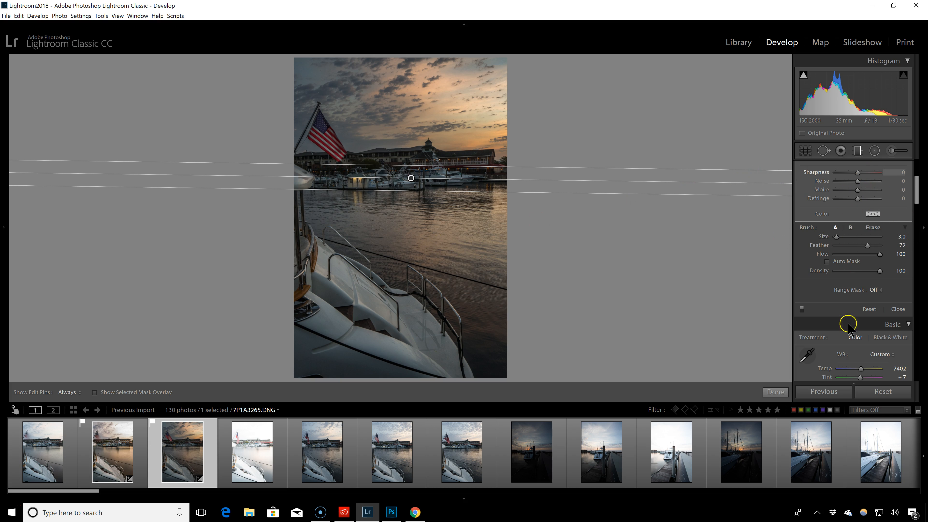
left_click(781, 393)
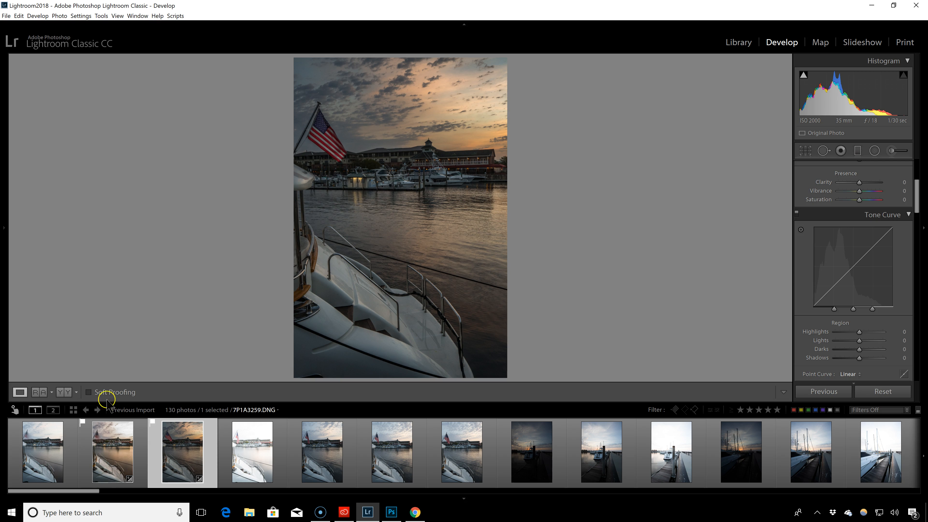
Select both developed marina photos, 7P1A3259.DNG and 7P1A3265.DNG, and open them together as layers in Photoshop.
left_click(118, 456, "ctrl")
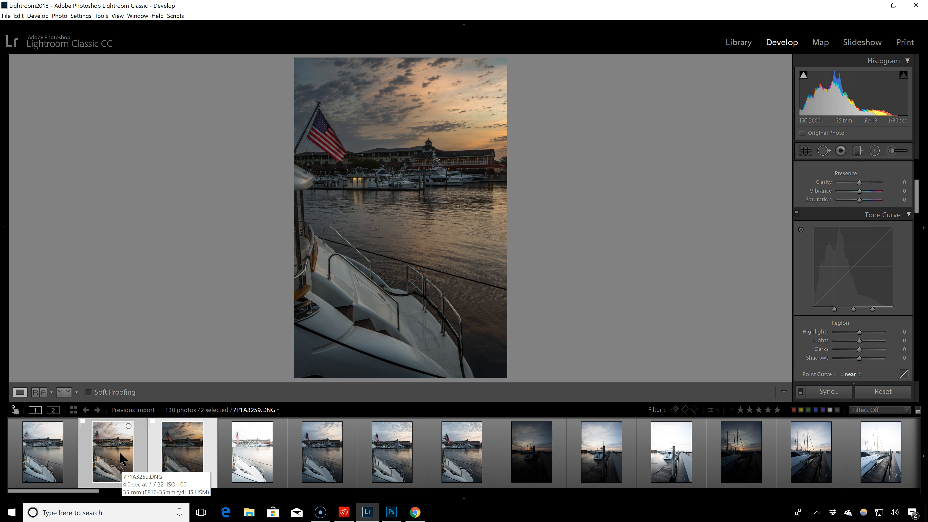
left_click(153, 469)
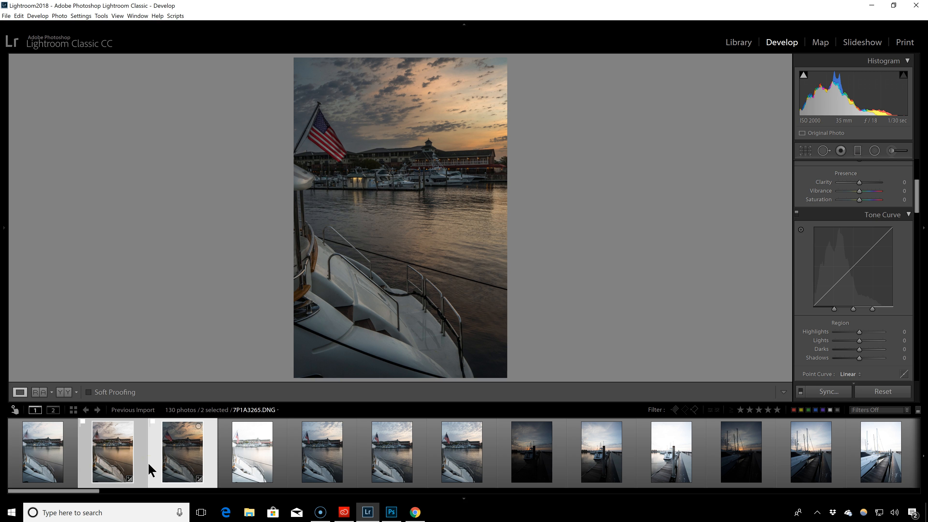
right_click(128, 461)
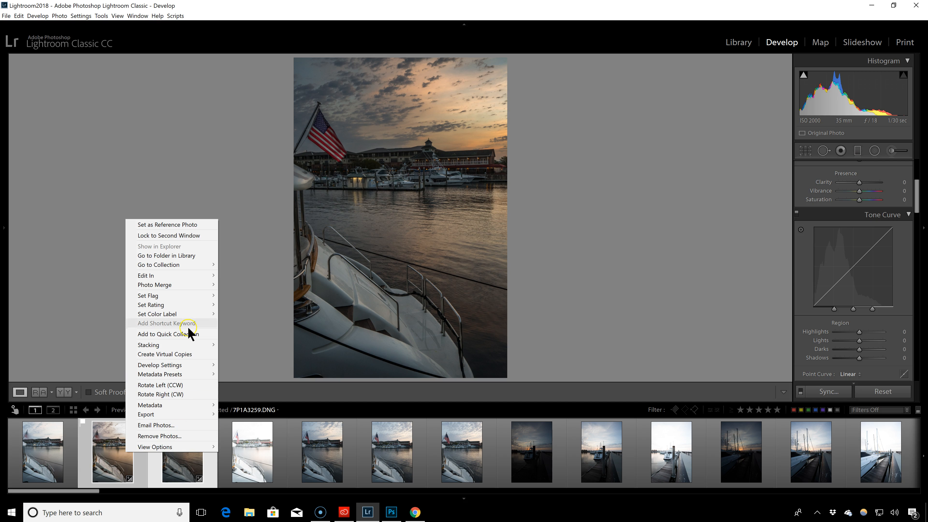
mouse_move(167, 276)
left_click(280, 323)
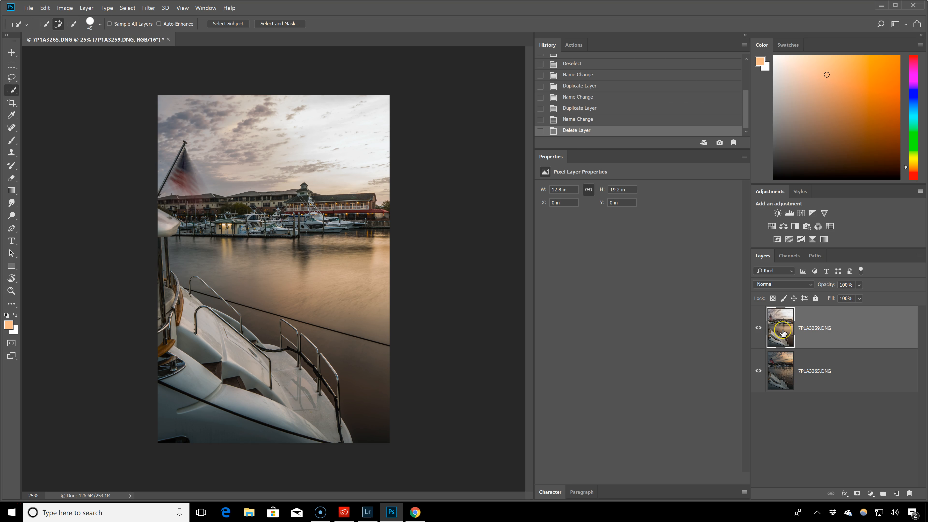
Hide and reshow the 7P1A3259.DNG layer to compare it with the sharp-flag layer beneath.
left_click(780, 377)
left_click(759, 328)
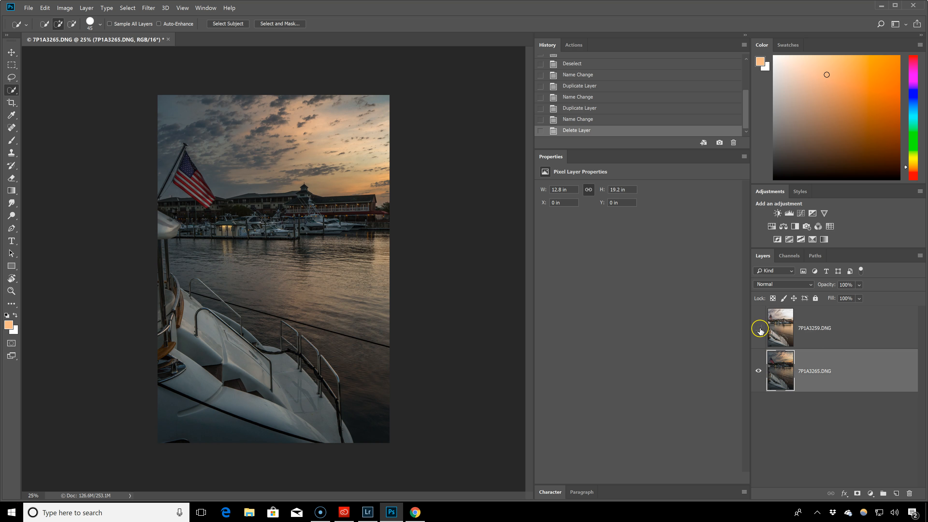
left_click(760, 329)
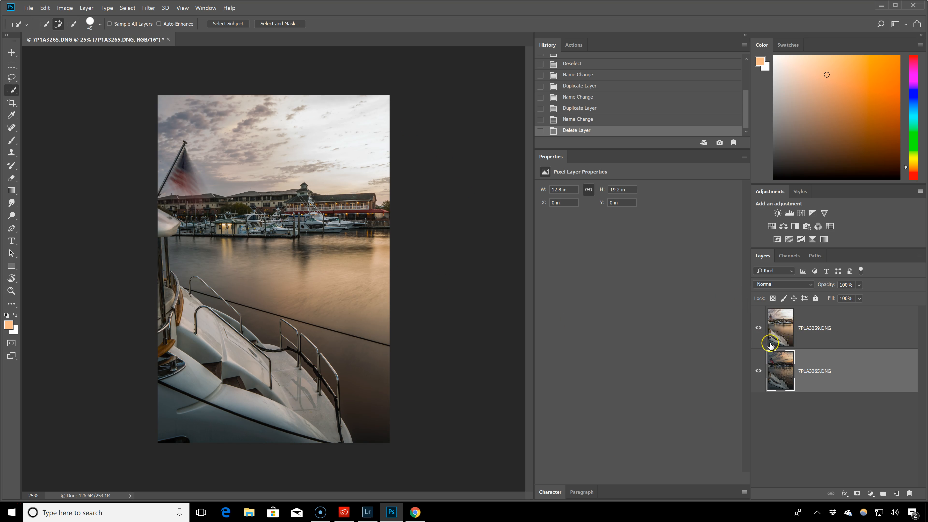
Add a white layer mask to the 7P1A3259.DNG layer.
left_click(780, 331)
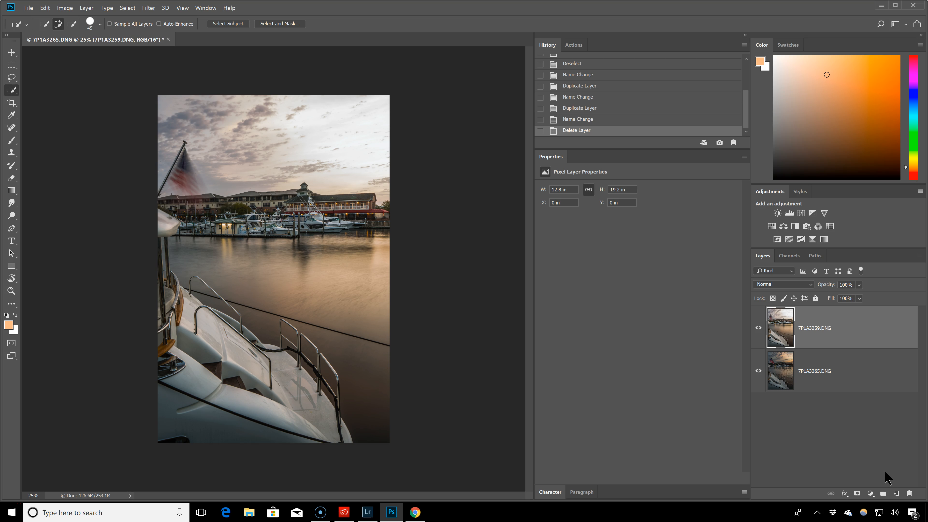
left_click(858, 494)
left_click(817, 328)
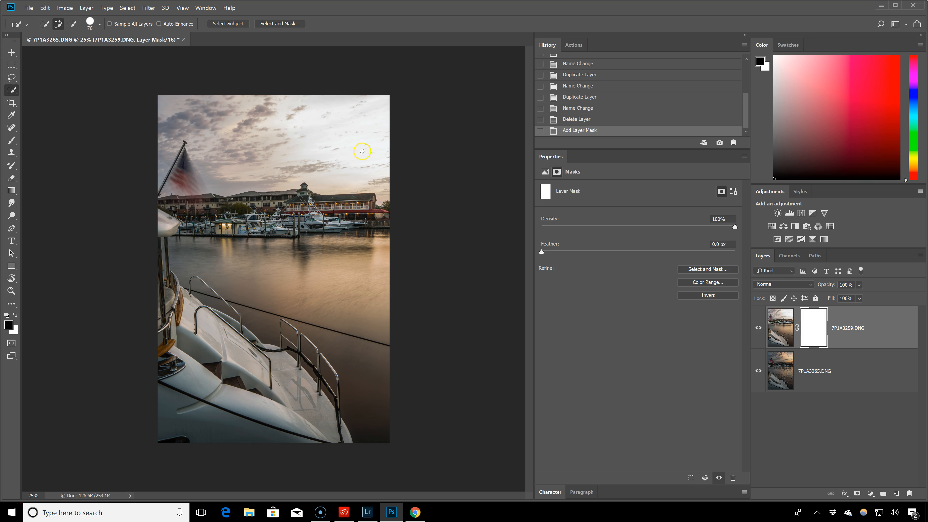
Paint black over the upper sky on the 7P1A3259.DNG layer's mask with a soft 1700 px brush at 100% opacity.
key("bracketright")
key("bracketright")
key("bracketright")
key("bracketright")
key("bracketright")
key("bracketright")
left_click(11, 142)
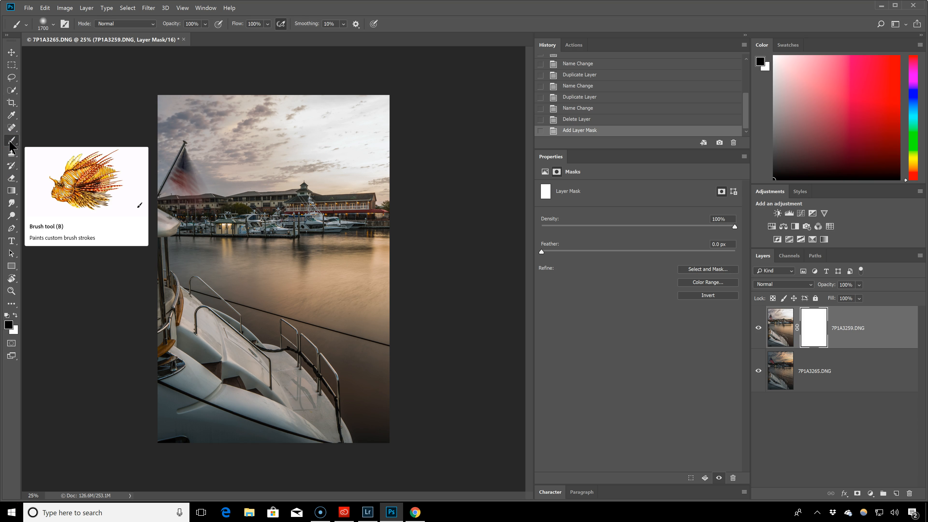
left_click(8, 325)
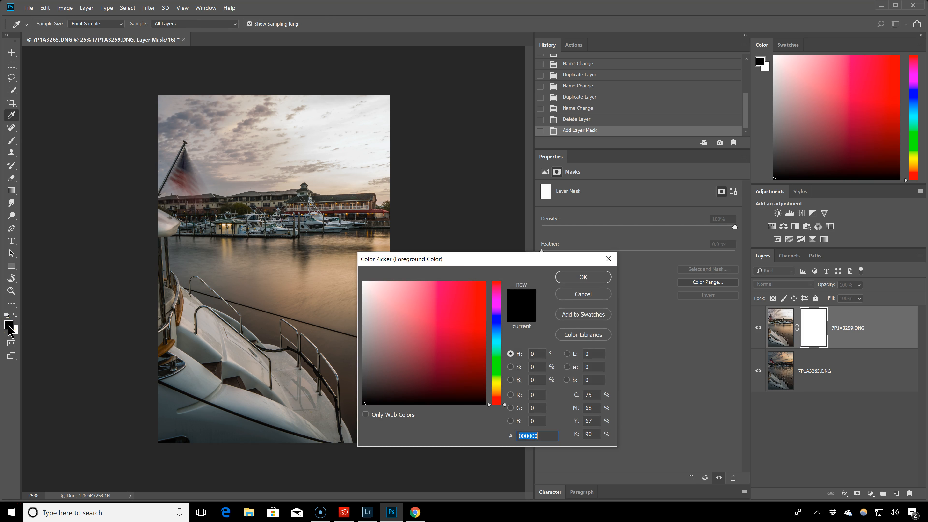
left_click(584, 277)
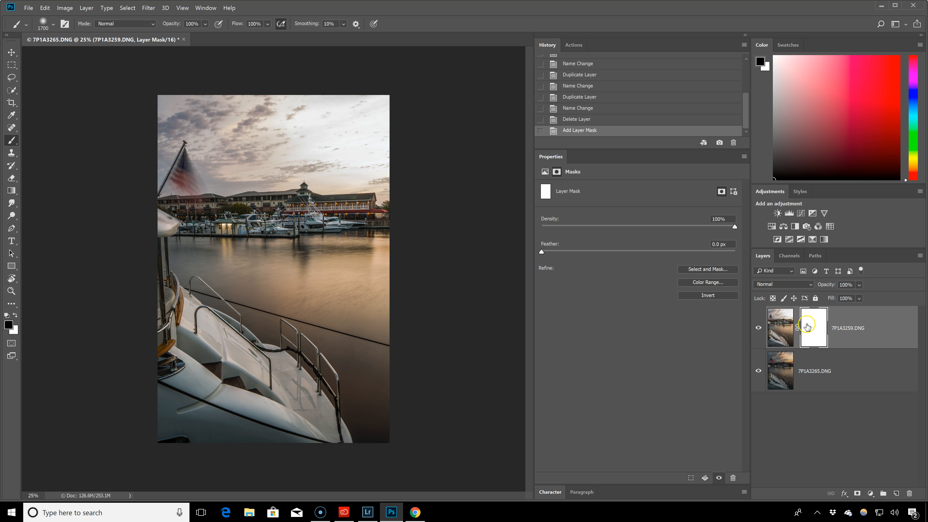
mouse_move(218, 139)
left_mouse_down()
mouse_move(412, 127)
mouse_move(252, 119)
mouse_move(136, 132)
mouse_move(166, 128)
mouse_move(202, 91)
left_mouse_up()
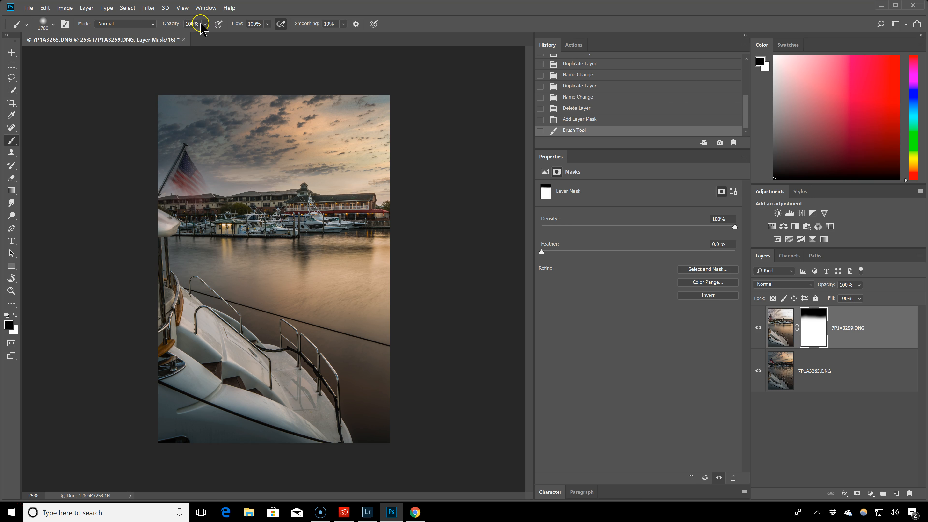
Reduce the brush to 900 px and paint black on the mask over the flag and the lower sky down to the rooftops.
key("bracketleft")
key("bracketleft")
key("bracketleft")
key("bracketleft")
key("bracketleft")
key("bracketleft")
key("bracketleft")
key("bracketleft")
mouse_move(212, 162)
left_mouse_down()
mouse_move(169, 186)
mouse_move(342, 176)
mouse_move(272, 189)
mouse_move(386, 174)
mouse_move(368, 181)
mouse_move(419, 167)
mouse_move(366, 162)
mouse_move(410, 152)
left_mouse_up()
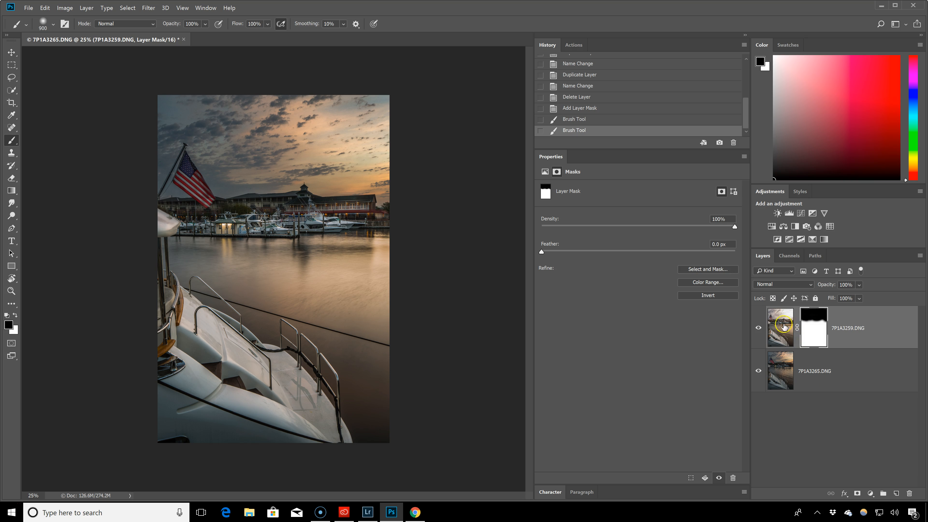
left_click(204, 277)
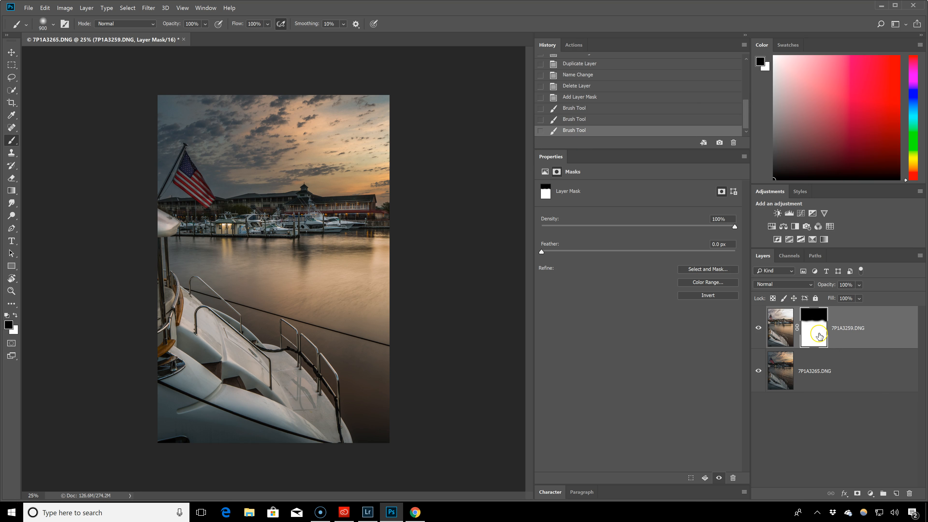
Paint white across the building rooftops on the mask to restore the long exposure, and paint the same strip black again.
left_click(15, 315)
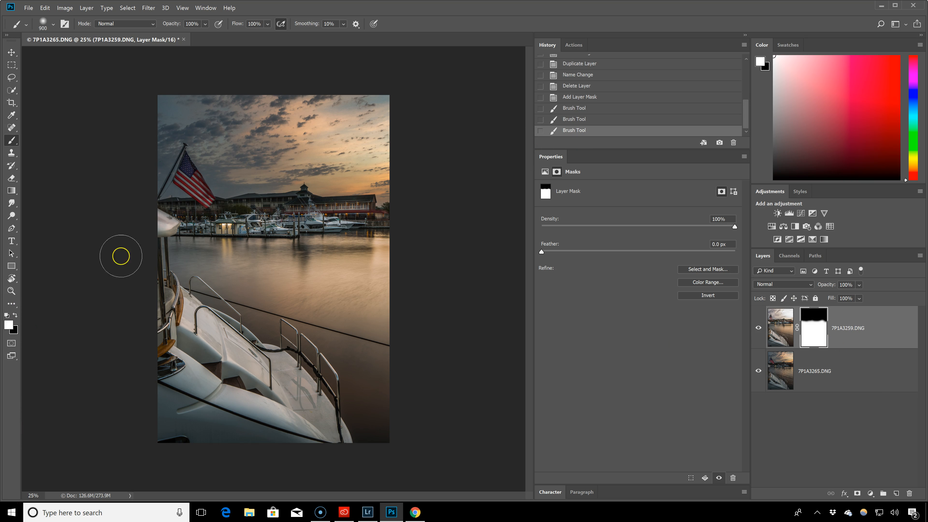
left_click_drag(174, 214, 402, 211)
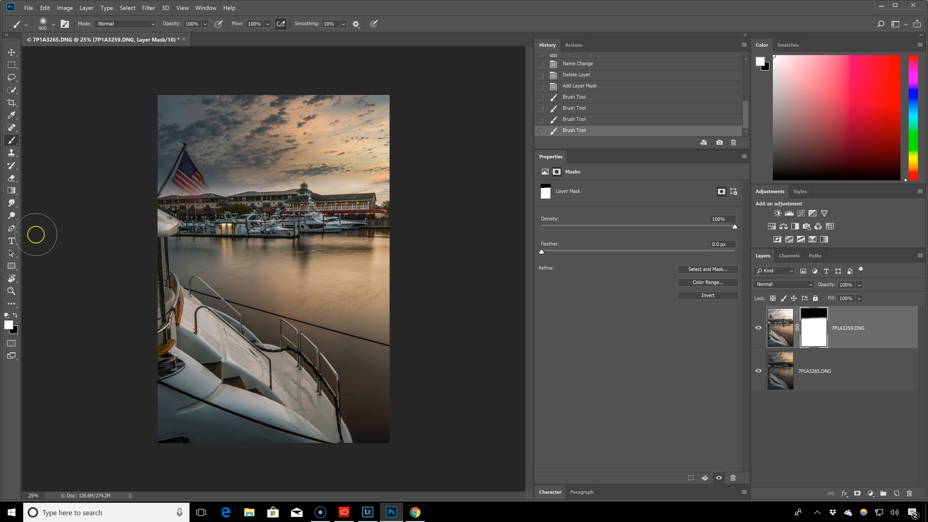
left_click(15, 315)
left_click_drag(158, 193, 388, 195)
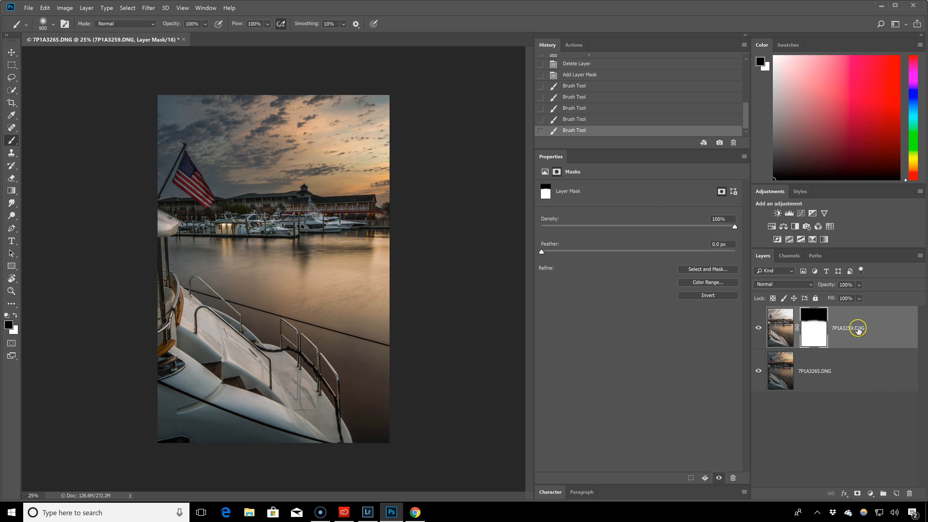
Delete the layer mask from the 7P1A3259.DNG layer.
right_click(814, 328)
left_click(836, 343)
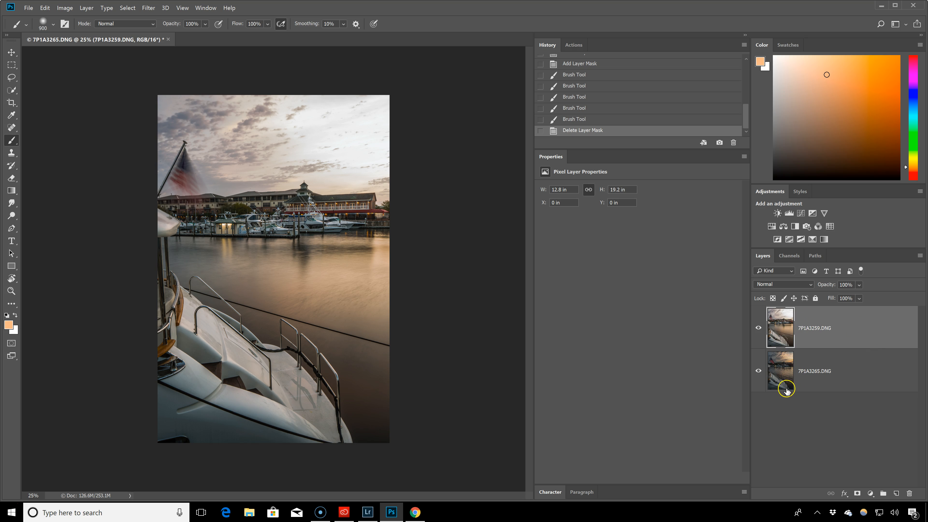
Auto-align the 7P1A3259.DNG and 7P1A3265.DNG layers using the Auto projection.
left_click(785, 367)
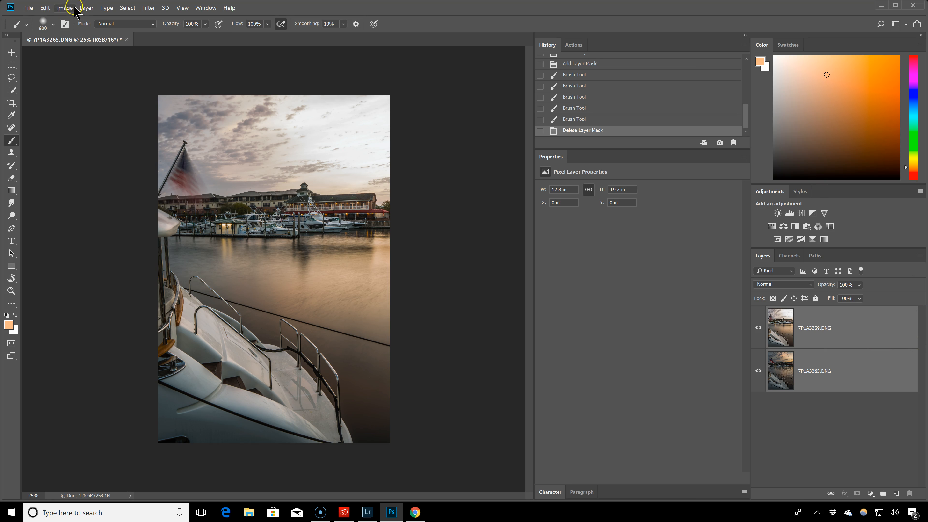
left_click(81, 8)
mouse_move(42, 11)
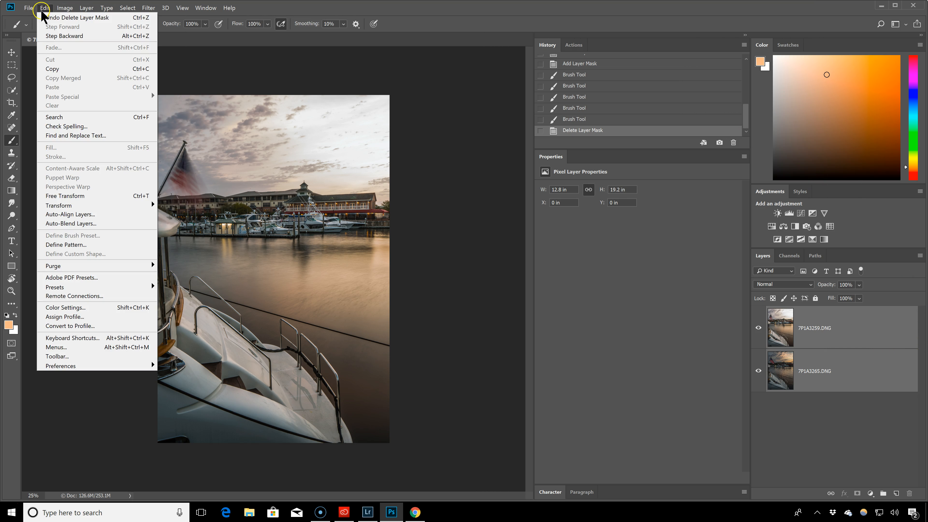
left_click(73, 215)
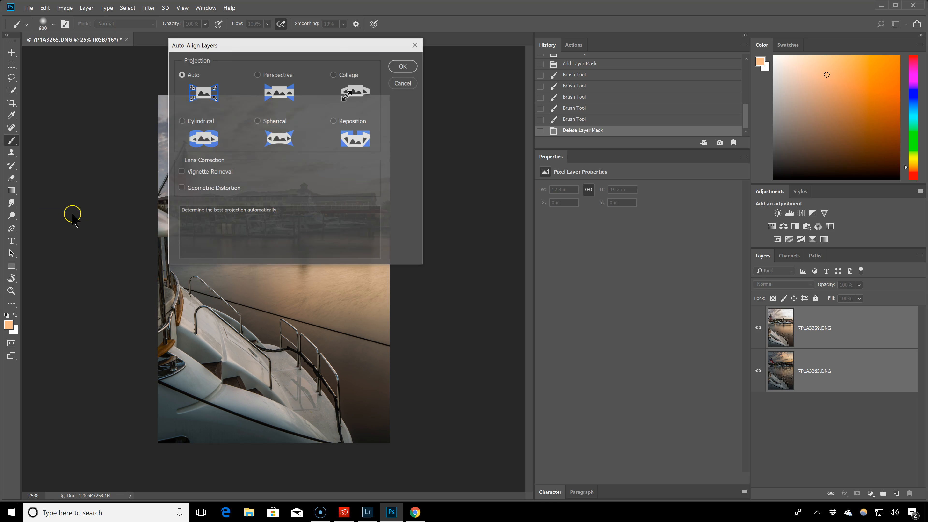
left_click(407, 67)
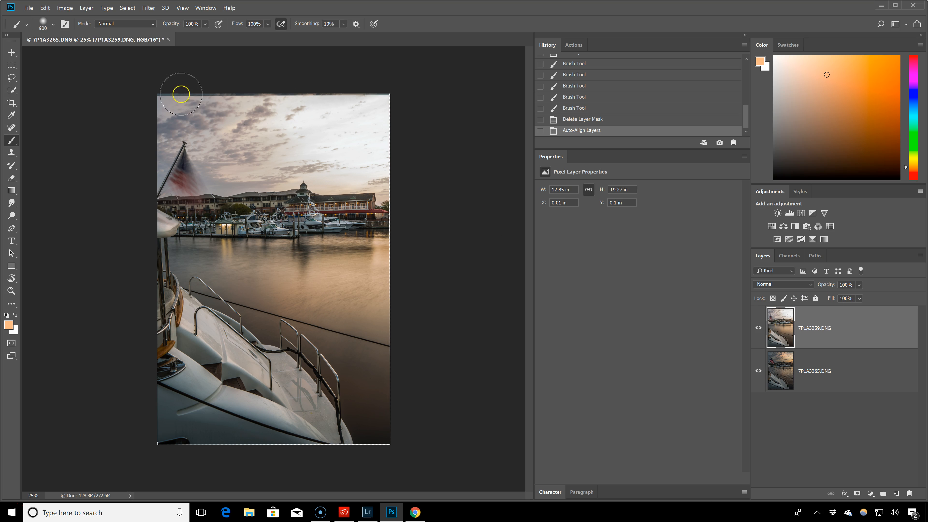
Select the sky and blurred flag above the rooftops on the 7P1A3259.DNG layer with a 300 px Quick Selection brush.
left_click(5, 91)
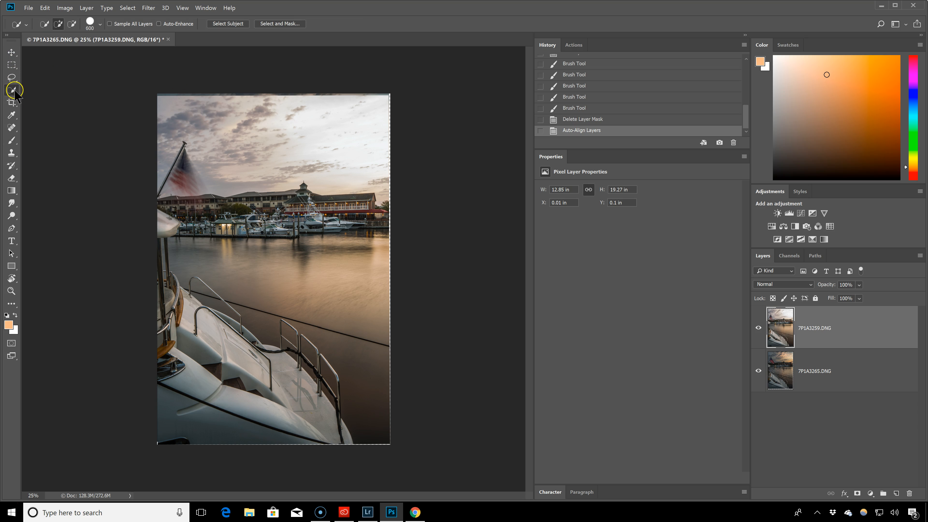
key("bracketleft")
key("bracketleft")
key("bracketleft")
mouse_move(168, 141)
left_mouse_down()
mouse_move(266, 183)
mouse_move(454, 182)
left_mouse_up()
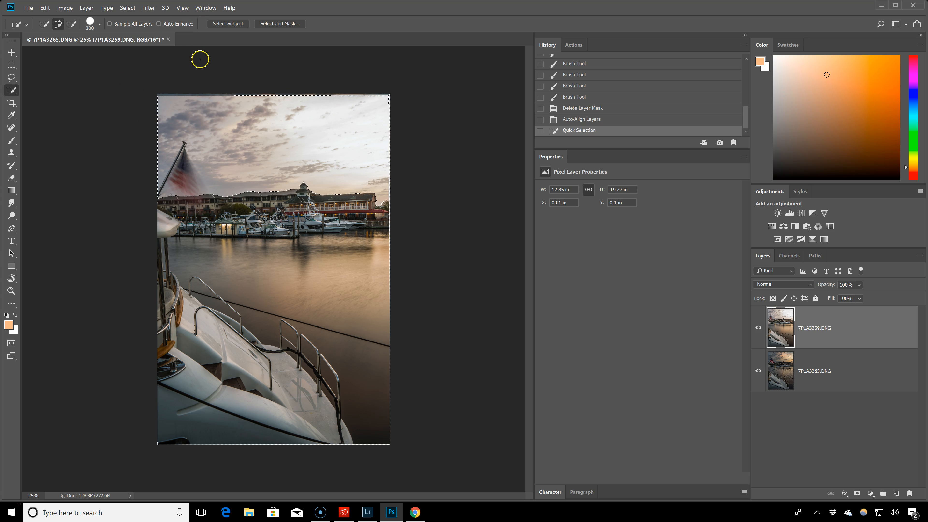
Refine the sky selection's edge with a 175 px refine brush along the rooftops and up the flagpole, output to Selection.
left_click(127, 7)
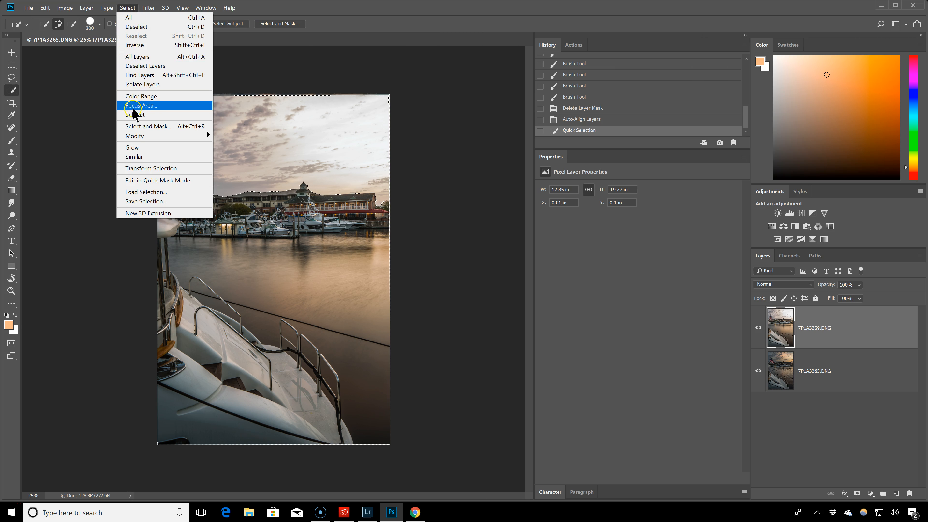
left_click(138, 126, "shift")
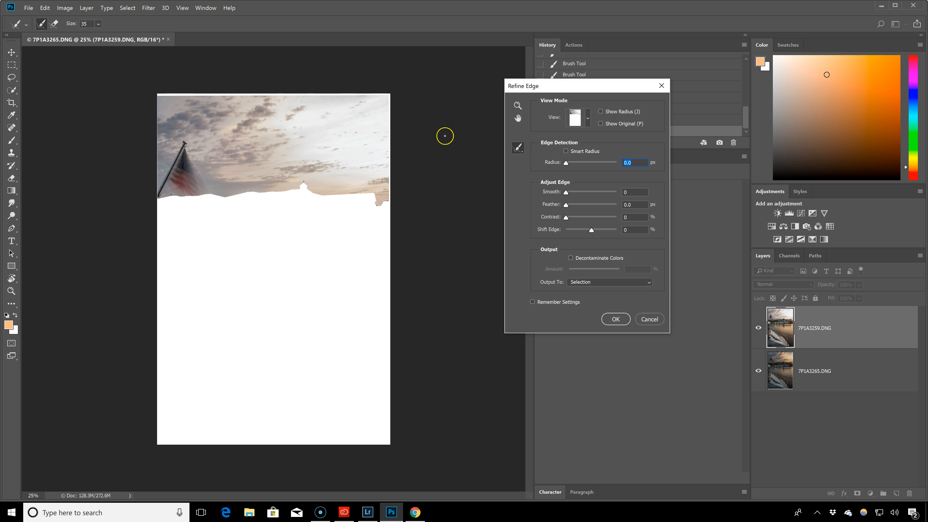
key("bracketright")
key("bracketright")
key("bracketright")
key("bracketright")
key("bracketright")
key("bracketright")
key("bracketright")
key("bracketright")
key("bracketright")
key("bracketright")
mouse_move(164, 199)
left_mouse_down()
mouse_move(293, 193)
mouse_move(299, 183)
mouse_move(326, 190)
left_mouse_up()
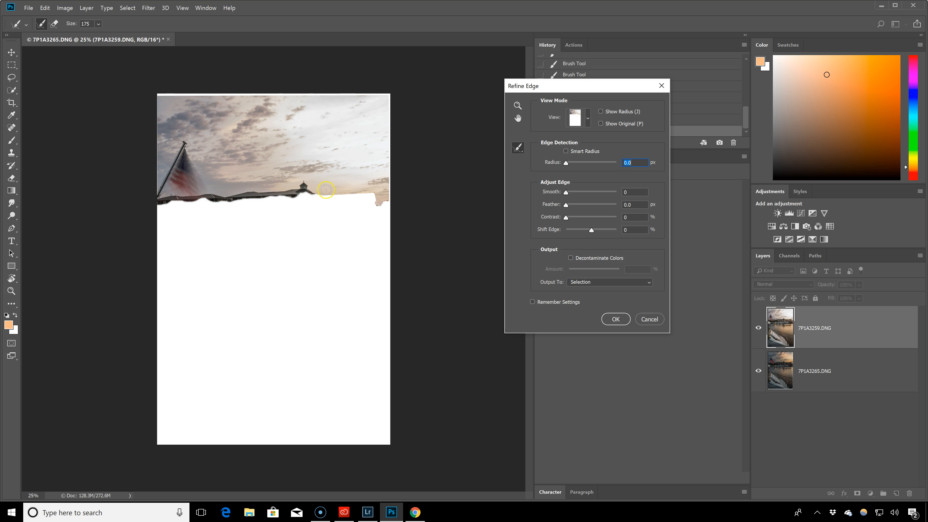
mouse_move(317, 190)
left_mouse_down()
mouse_move(385, 197)
mouse_move(389, 224)
left_mouse_up()
mouse_move(157, 200)
left_mouse_down()
mouse_move(188, 195)
mouse_move(172, 168)
left_mouse_up()
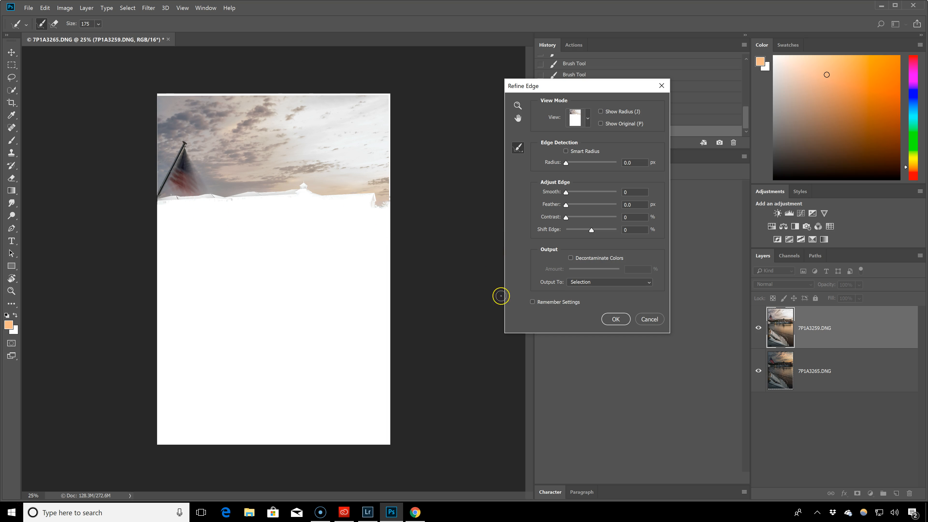
left_click(616, 319)
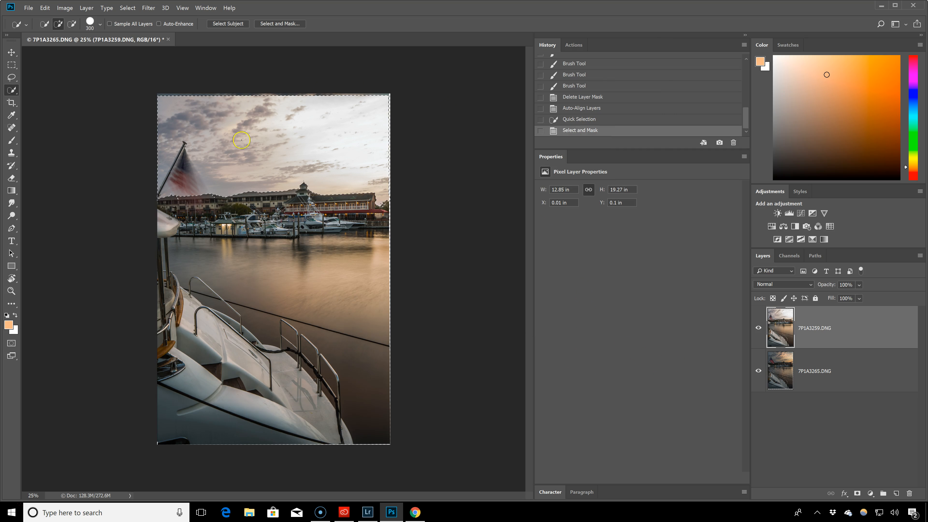
Add a layer mask from the selection to the 7P1A3259.DNG layer and invert the mask.
left_click(857, 493)
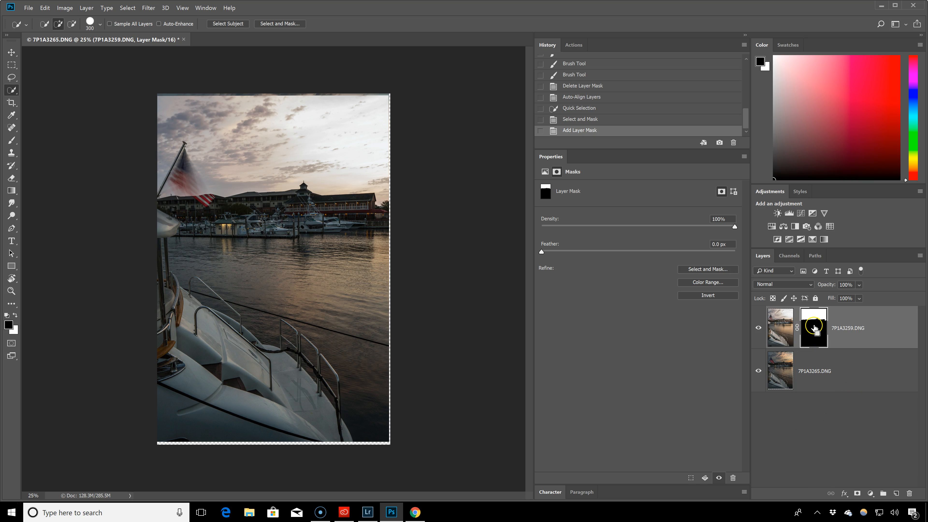
key("ctrl+i")
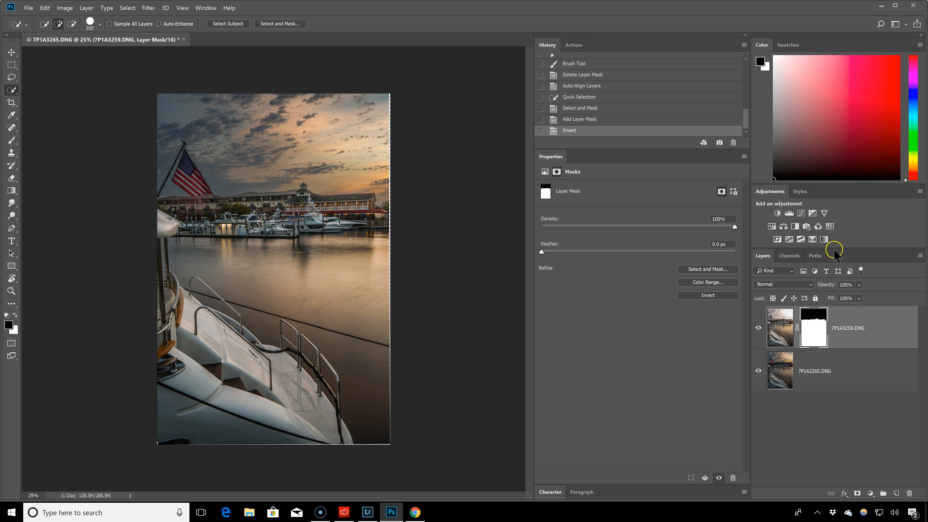
Paint black on the mask over the flag's lower tip with a 250 px brush at 100% opacity.
left_click(12, 141)
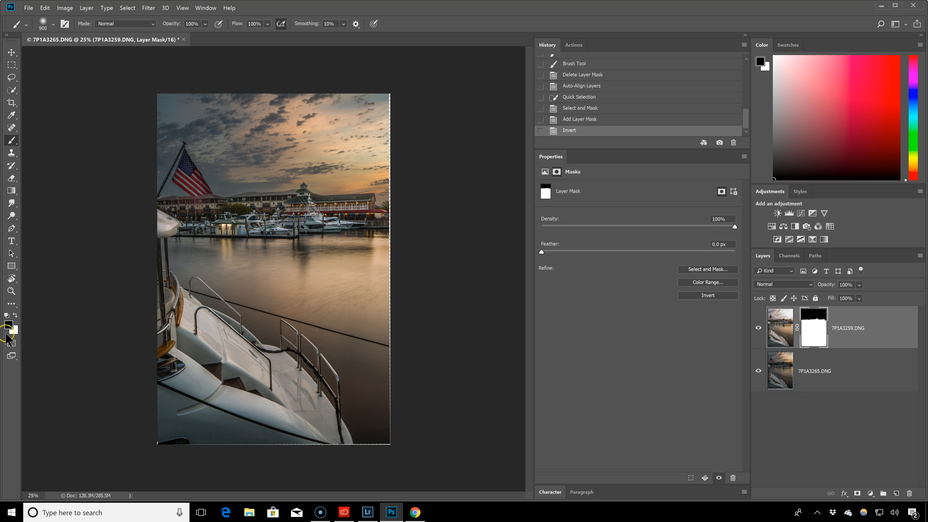
key("bracketleft")
key("bracketleft")
key("bracketleft")
key("bracketleft")
key("bracketleft")
key("bracketleft")
key("bracketleft")
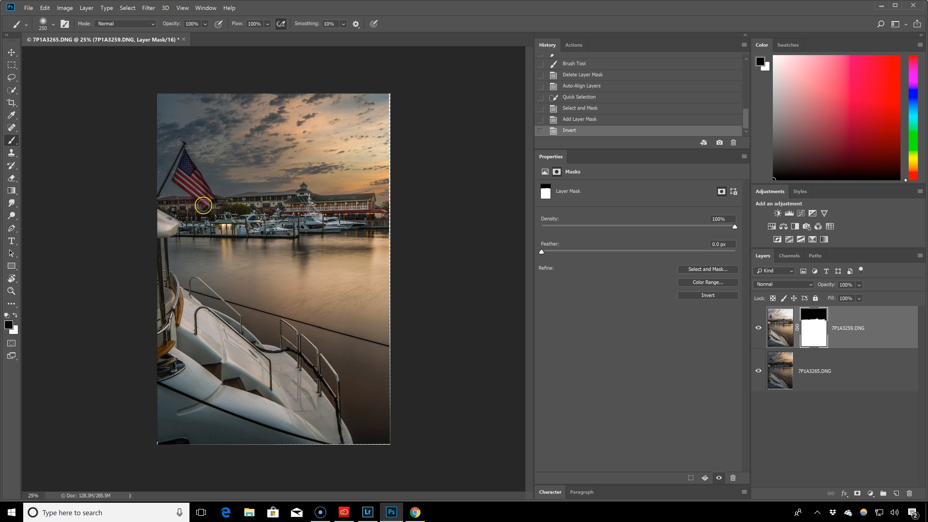
left_click(208, 199)
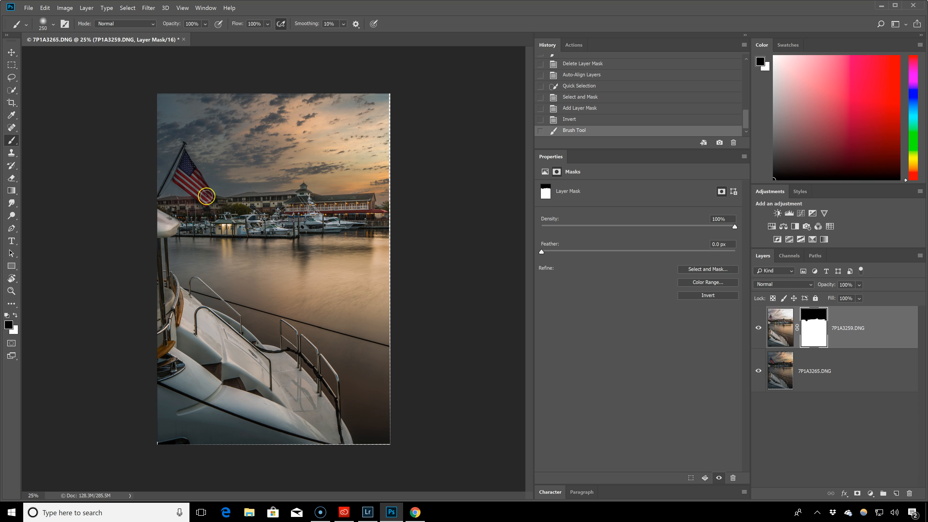
left_click(209, 199)
On the mask, paint white along the buildings beside the flag, and black across the sky above the rooftops and around the flagpole base.
left_click(15, 314)
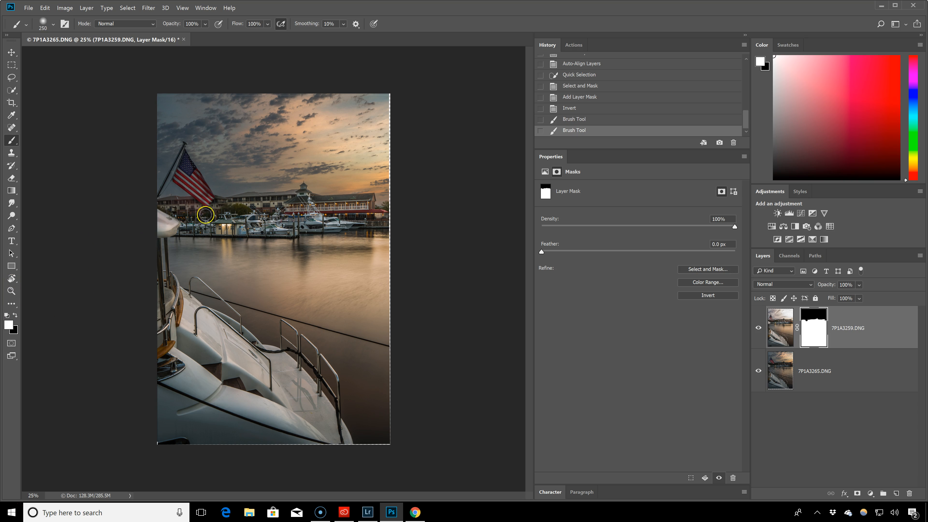
left_click_drag(221, 202, 421, 211)
left_click(15, 316)
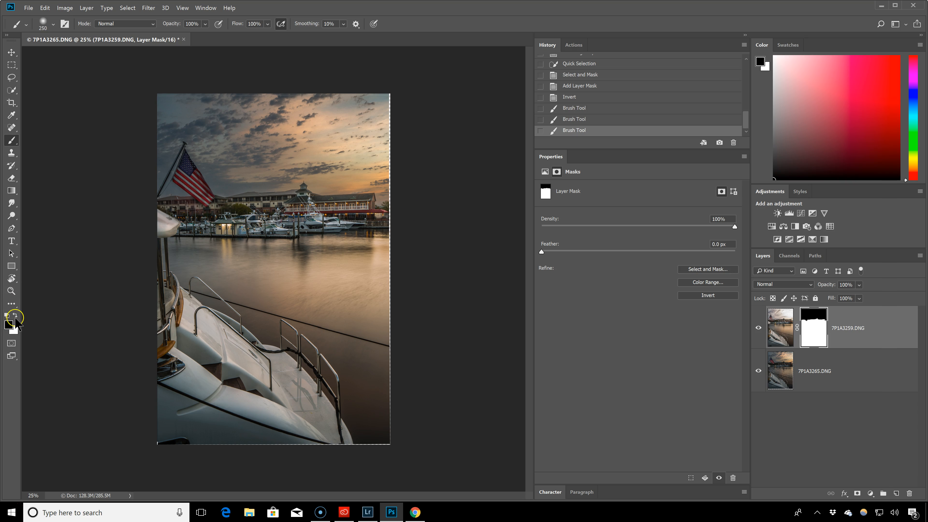
mouse_move(207, 167)
left_mouse_down()
mouse_move(224, 195)
mouse_move(446, 184)
left_mouse_up()
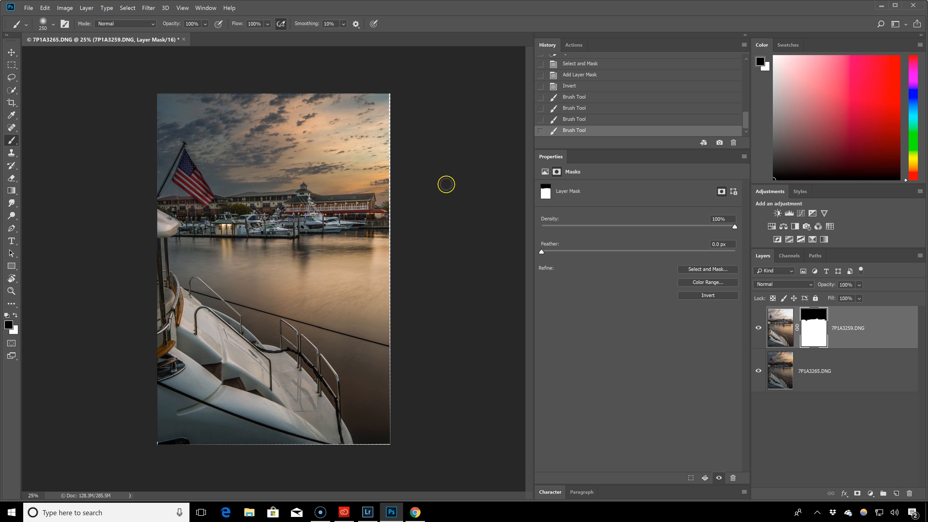
left_click(377, 204)
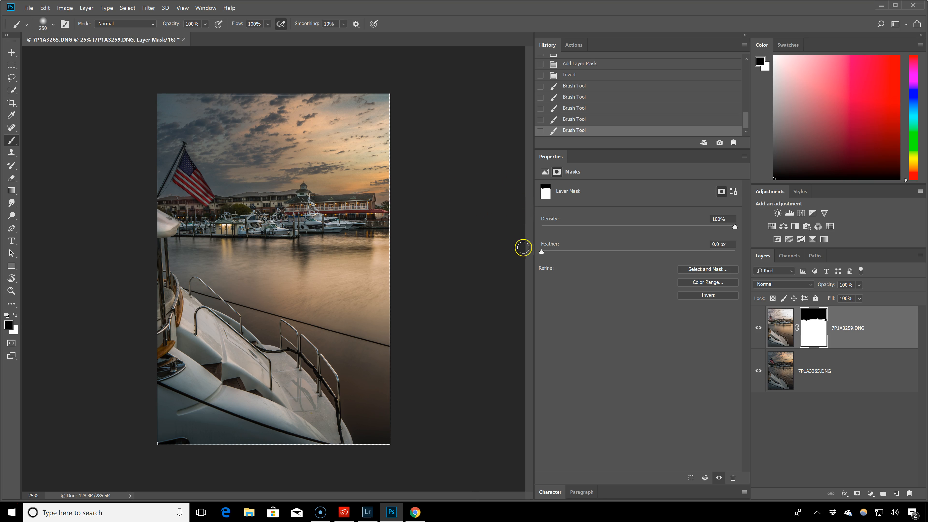
left_click_drag(187, 197, 151, 199)
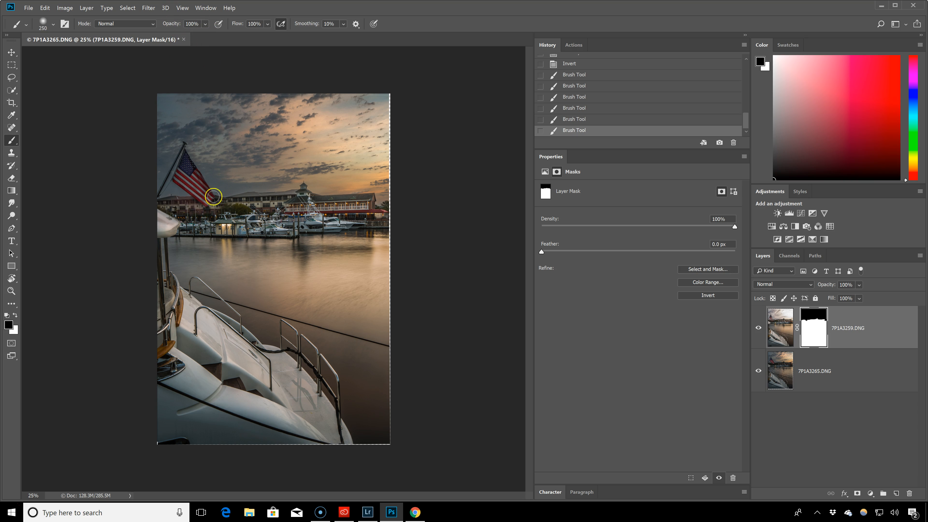
Reduce the brush opacity to 46% and paint black on the mask over the buildings just below the flag.
left_click(205, 24)
left_click(206, 35)
left_click_drag(182, 204, 196, 207)
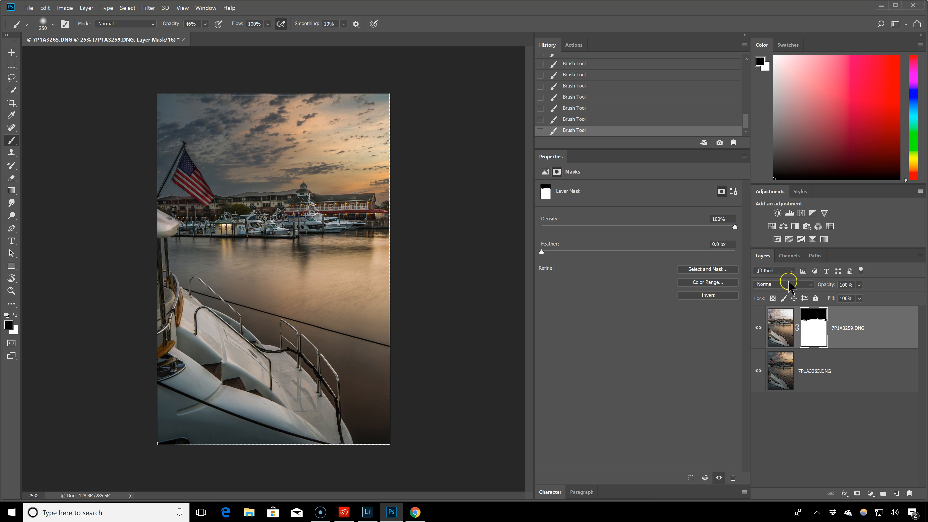
Compare the composite with the 7P1A3259.DNG layer hidden and shown.
left_click(759, 330)
left_click(760, 330)
left_click(760, 330)
left_click(759, 330)
Add a Curves adjustment layer above 7P1A3259.DNG with a highlight point at input 188, output 202 and a shadow point at input 61, output 66.
left_click(781, 335)
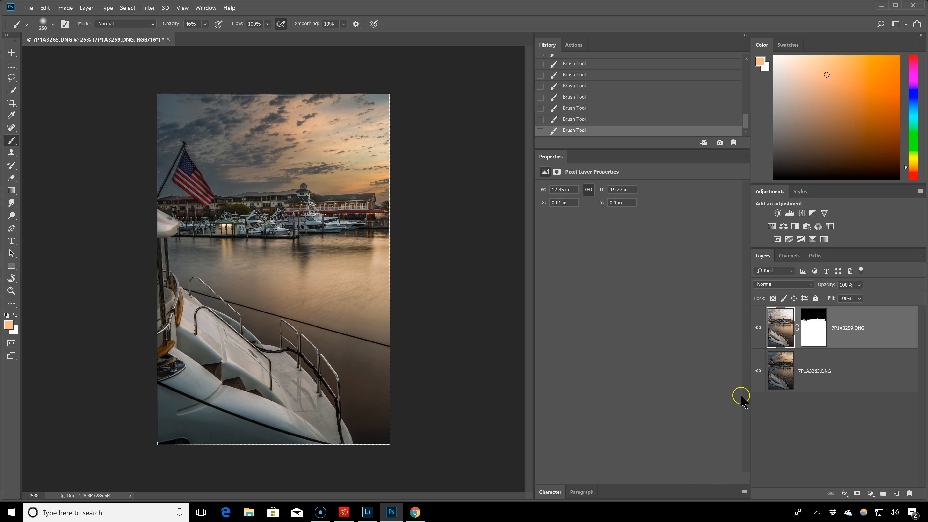
left_click(871, 495)
left_click(870, 318)
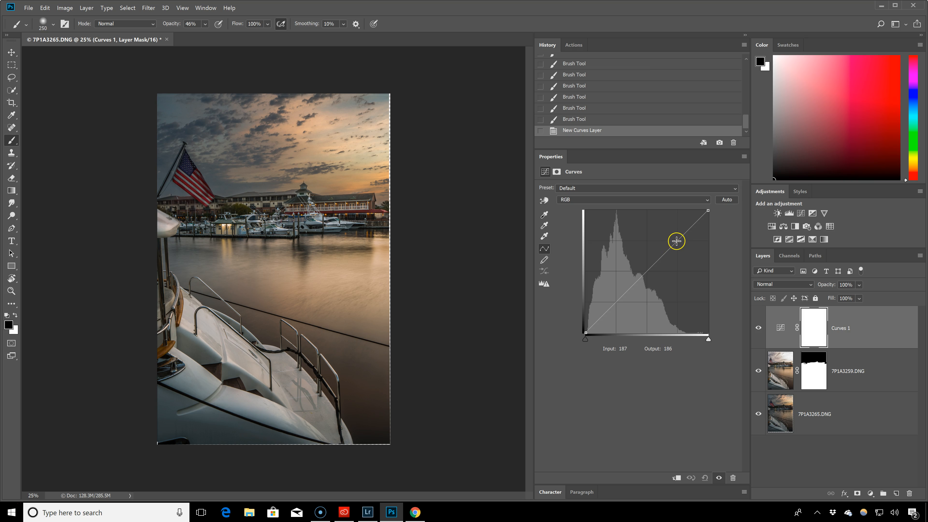
left_click_drag(677, 241, 676, 236)
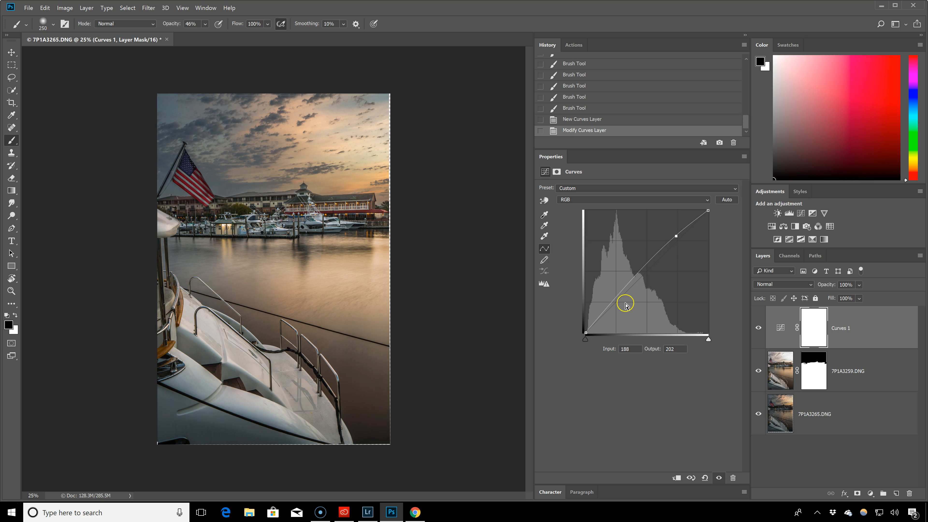
left_click(616, 301)
Compare the image with and without the Curves 1 layer and raise its highlight point to input 190, output 206.
left_click(759, 328)
left_click(759, 328)
left_click(759, 329)
left_click(760, 329)
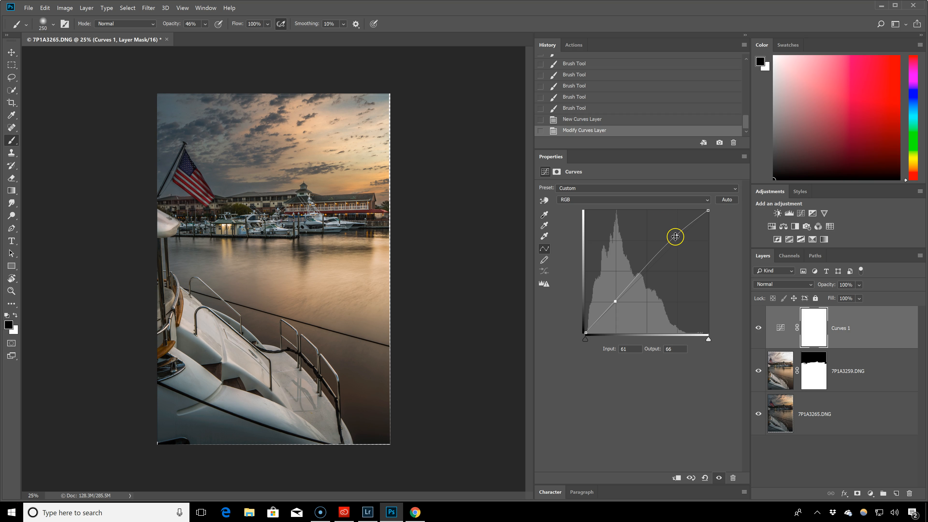
left_click_drag(675, 236, 676, 235)
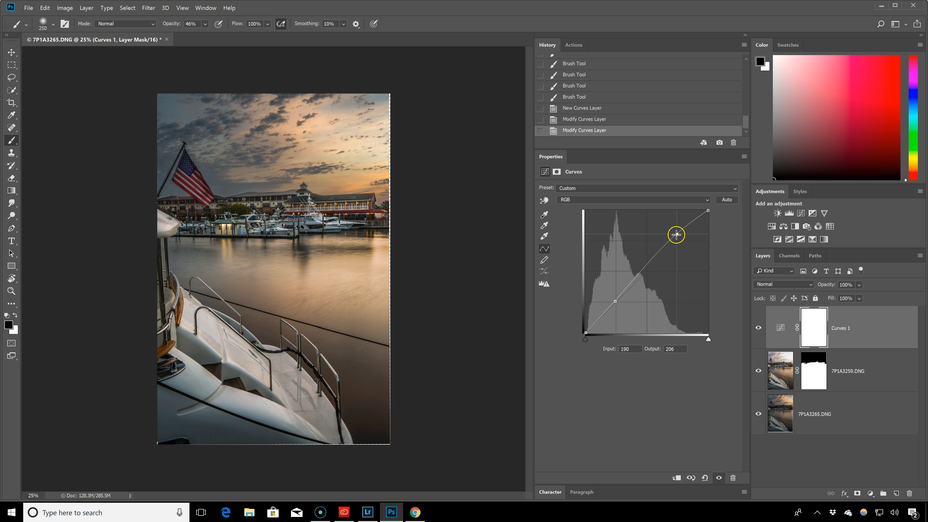
left_click(757, 324)
Target the 7P1A3259.DNG layer's image, sample tones across the sky and water, and set the foreground colour to warm orange #d7b47d.
left_click(822, 373)
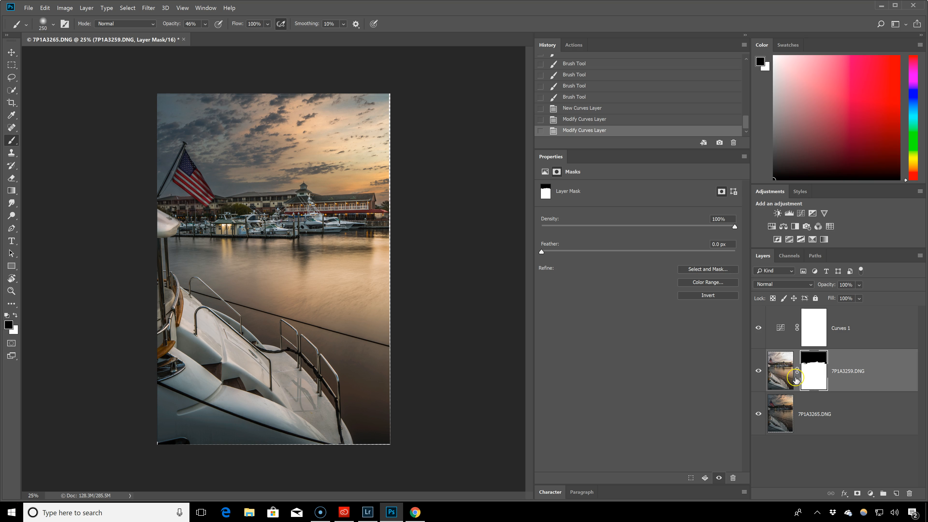
left_click(777, 372)
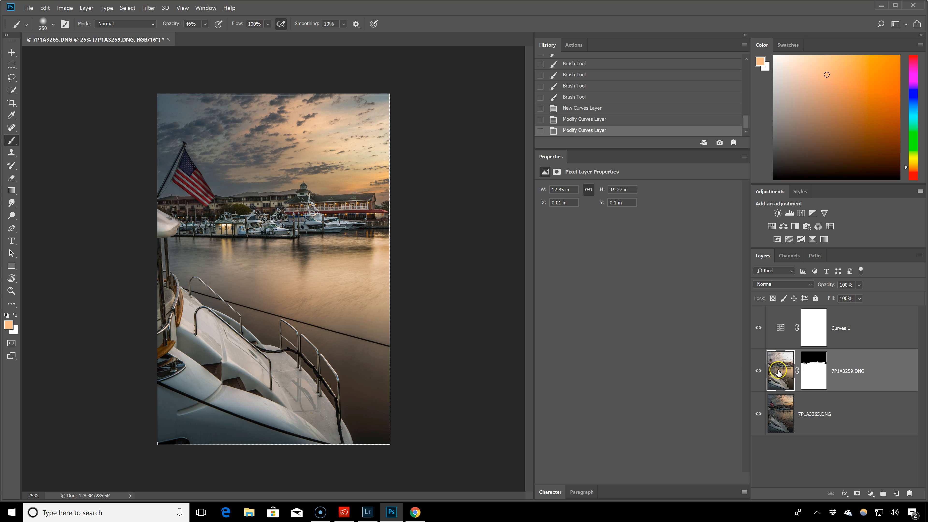
left_click(781, 417)
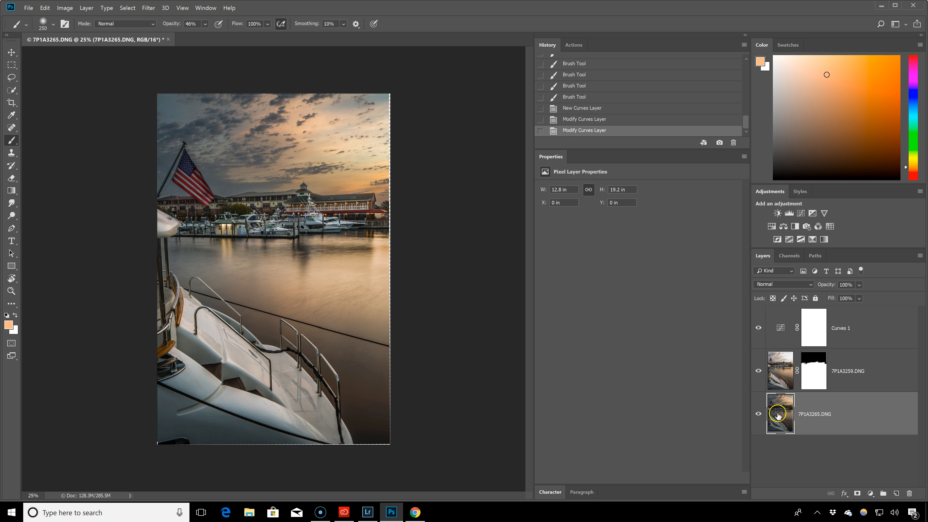
left_click(781, 376)
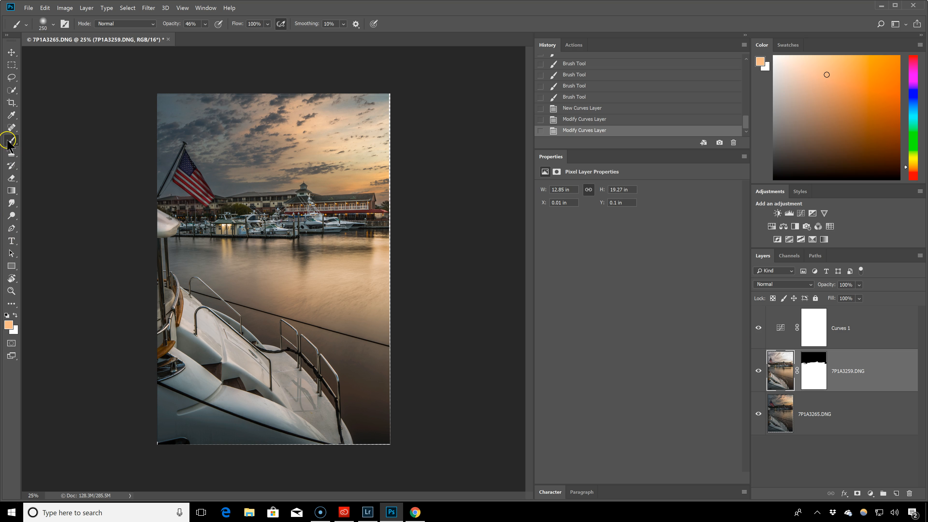
left_click(8, 325)
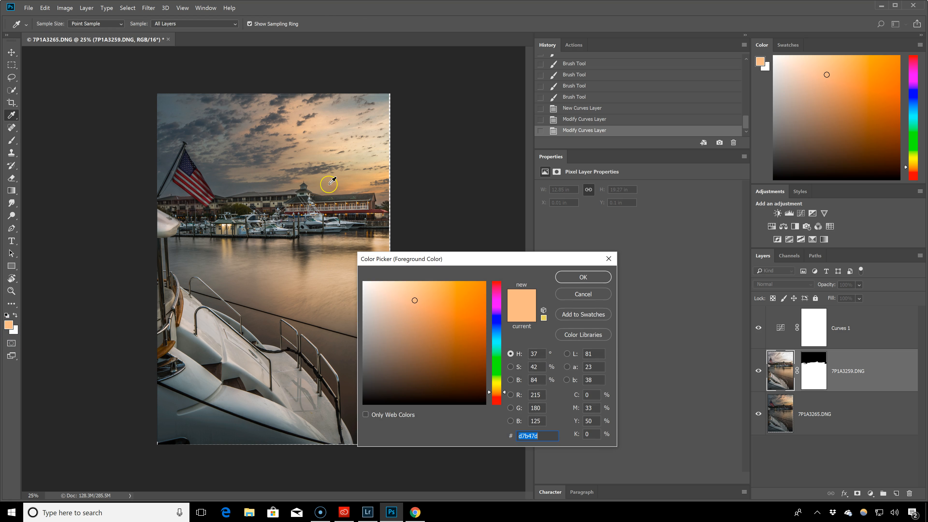
left_click(343, 173)
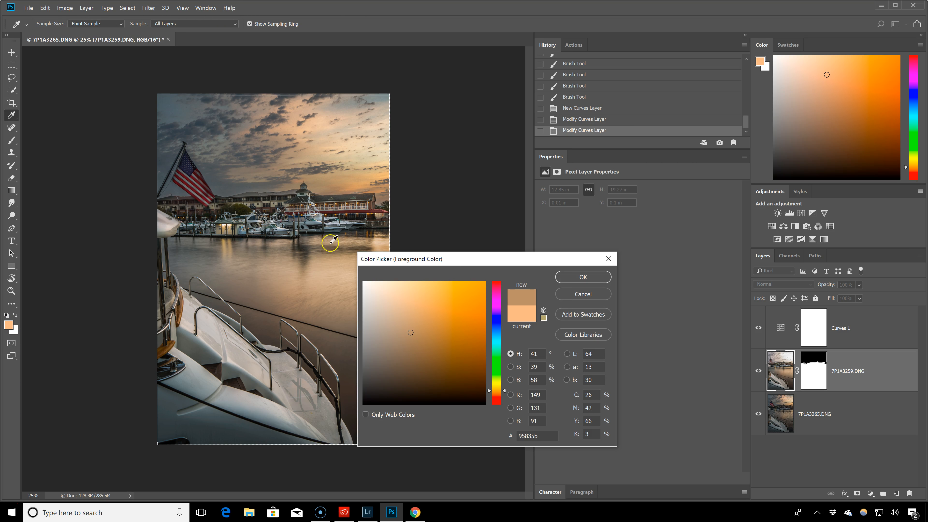
left_click(294, 128)
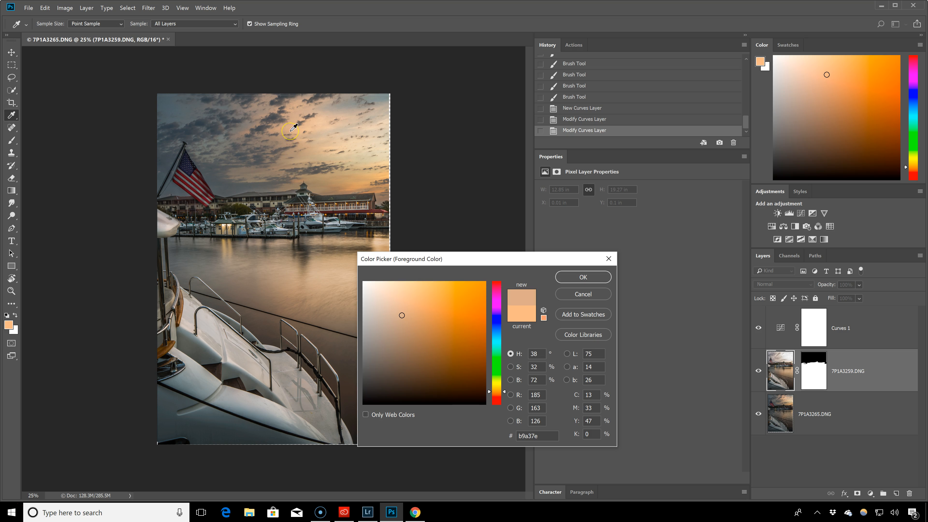
left_click(320, 291)
left_click_drag(320, 295, 360, 322)
left_click_drag(288, 296, 333, 310)
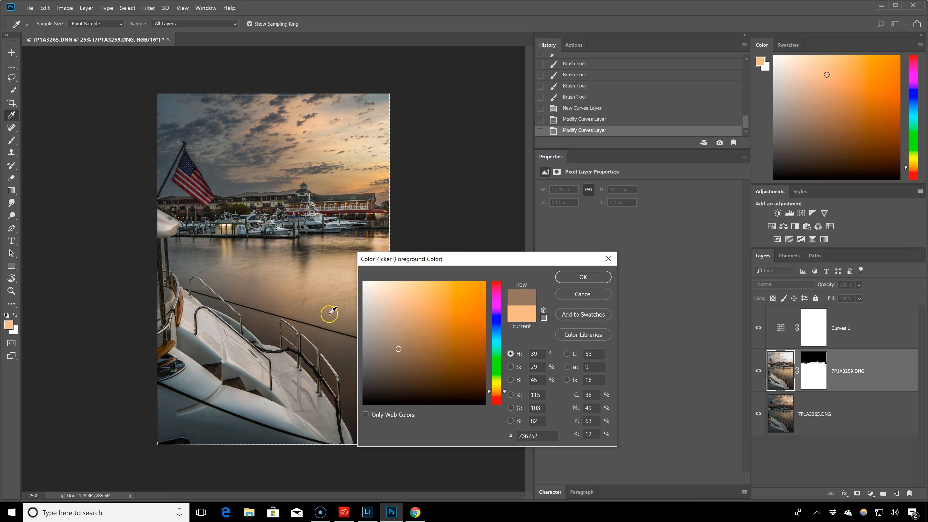
left_click_drag(342, 252, 344, 185)
left_click_drag(360, 124, 524, 289)
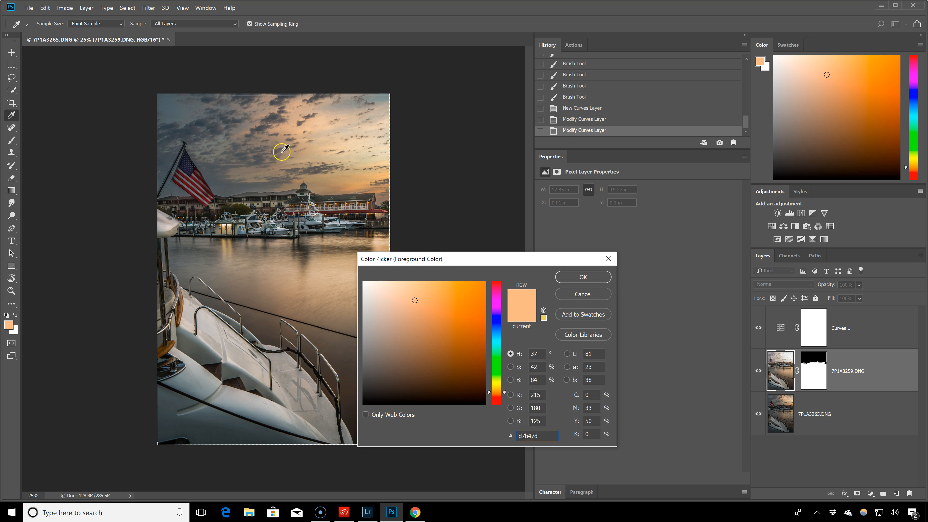
left_click_drag(286, 274, 383, 241)
left_click(582, 277)
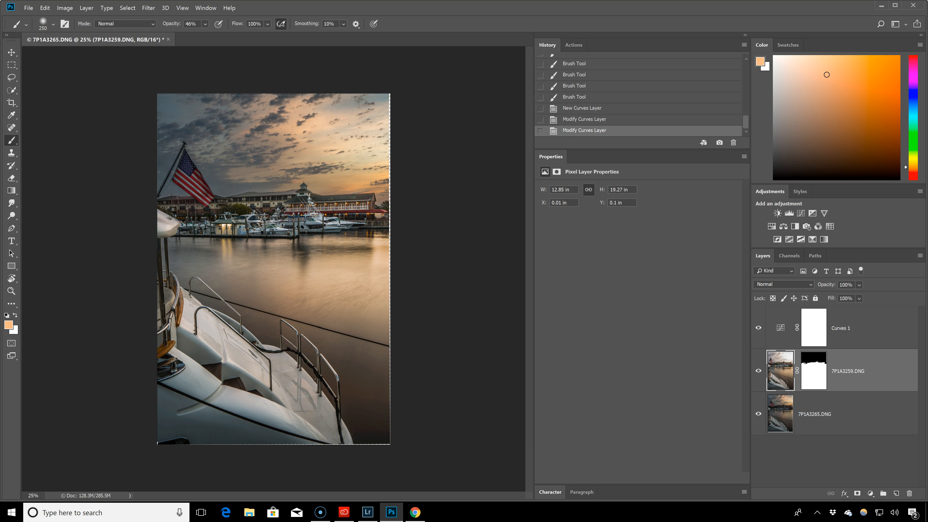
Paint the warm orange over the boat's white deck and hull with a 600 px brush at 9% opacity.
left_click(205, 23)
left_click_drag(219, 35, 202, 40)
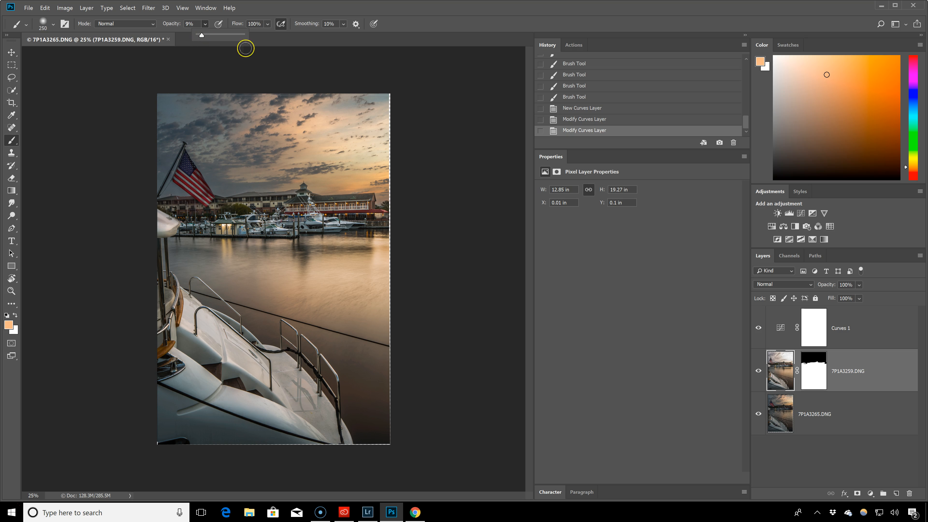
key("bracketright")
key("bracketright")
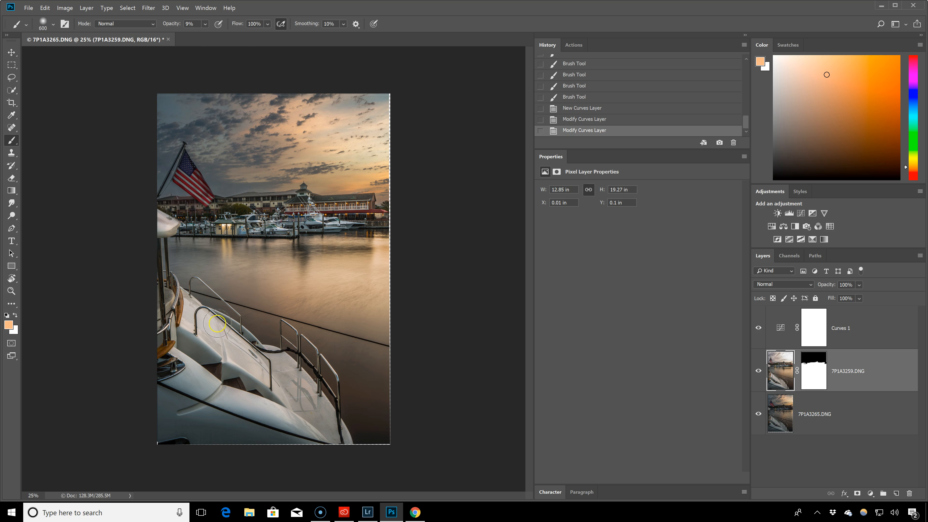
key("bracketleft")
key("bracketleft")
left_click_drag(283, 376, 327, 426)
mouse_move(165, 394)
left_mouse_down()
mouse_move(200, 384)
mouse_move(217, 402)
mouse_move(278, 423)
mouse_move(360, 431)
left_mouse_up()
mouse_move(174, 421)
left_mouse_down()
mouse_move(184, 401)
mouse_move(180, 421)
mouse_move(296, 430)
left_mouse_up()
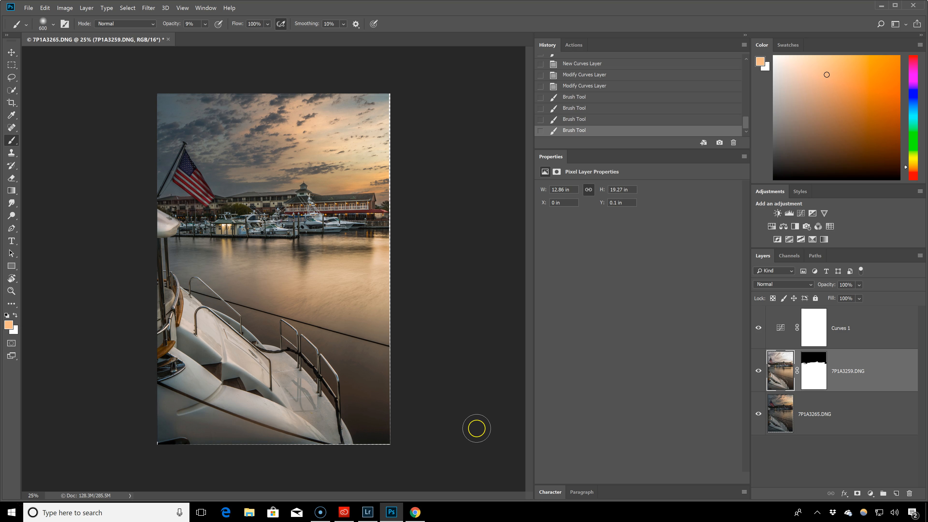
Step back the last two brush strokes, then repaint the warm orange over the boat's lower hull, foredeck and cabin side.
left_click(574, 121)
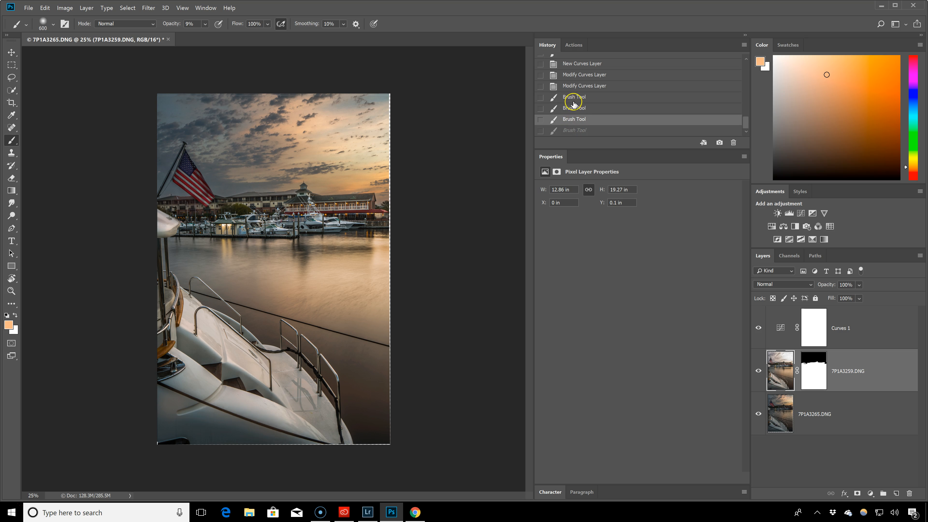
left_click(573, 108)
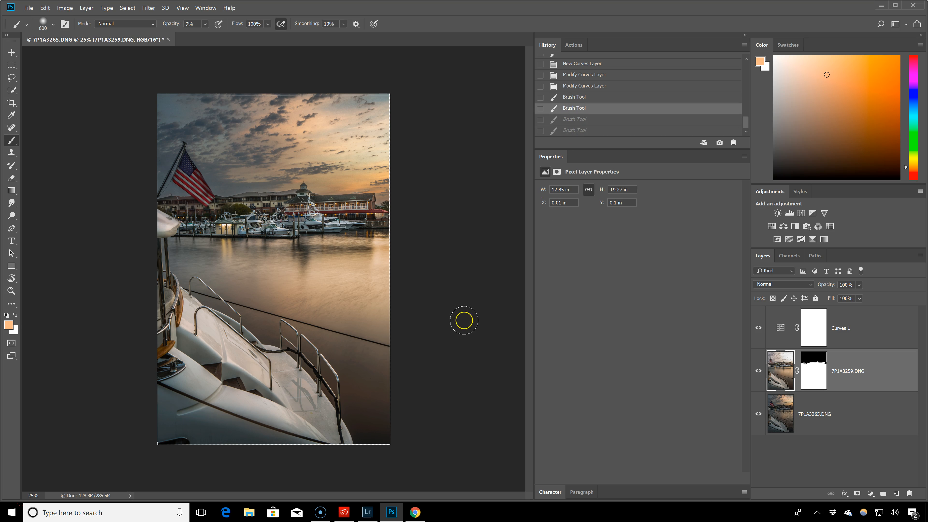
left_click_drag(197, 395, 206, 386)
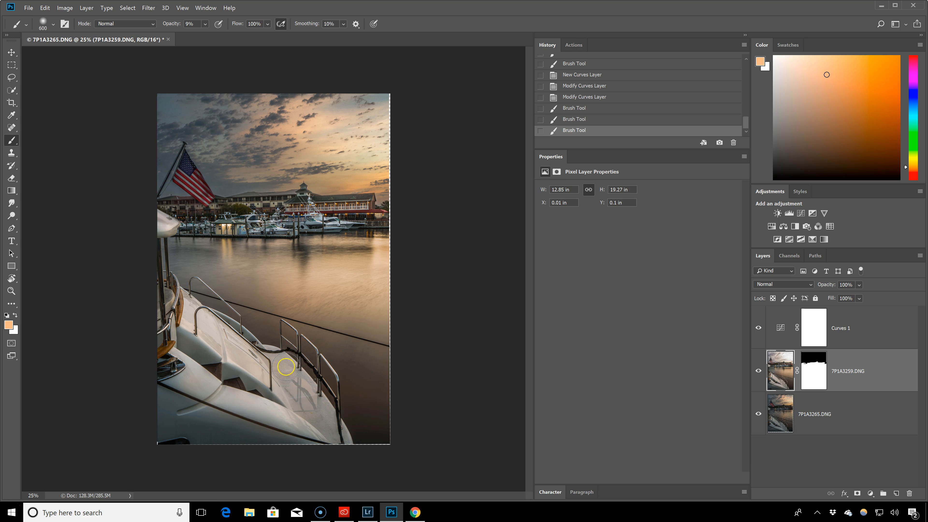
left_click(290, 370)
left_click(206, 327)
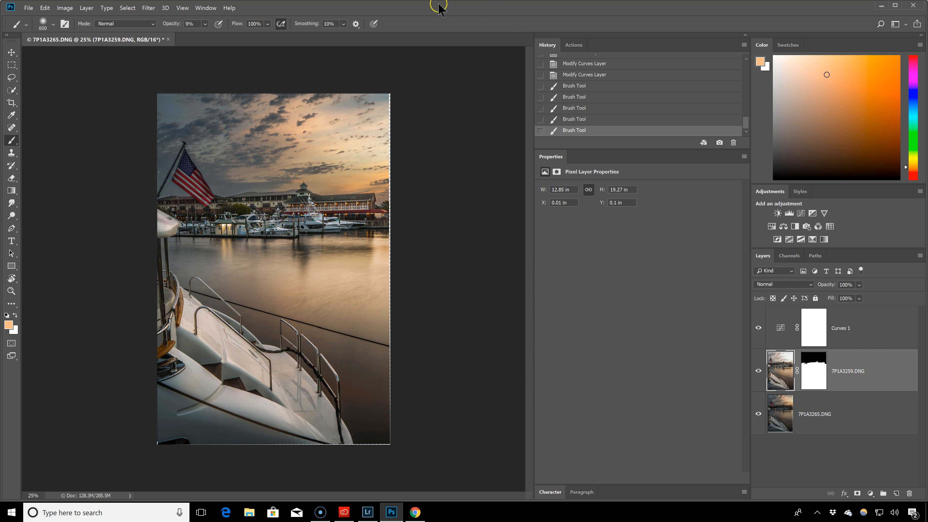
Save the layered composite and switch to Lightroom Classic.
left_click(29, 8)
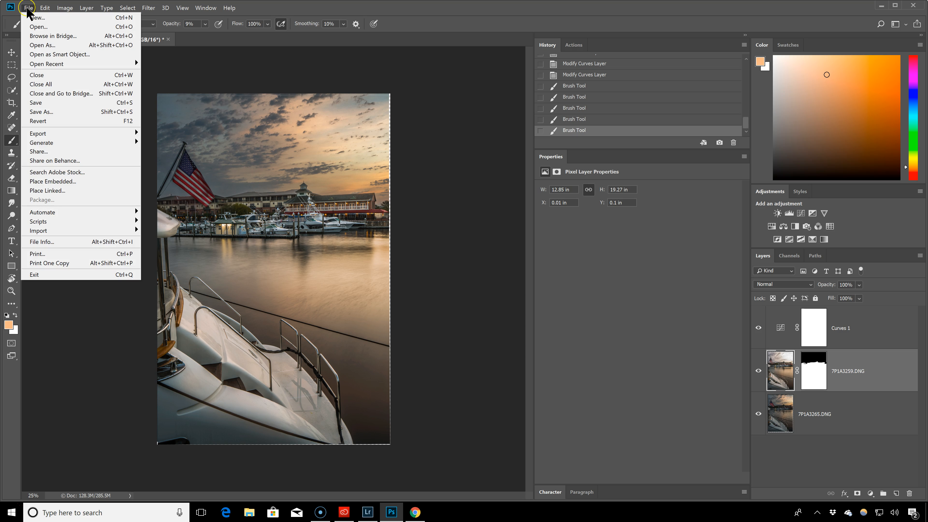
left_click(45, 104)
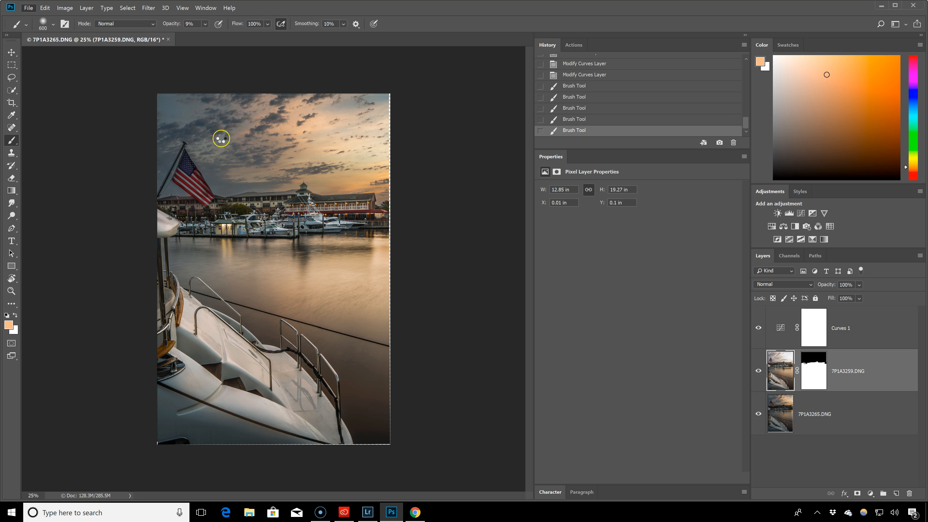
left_click(370, 513)
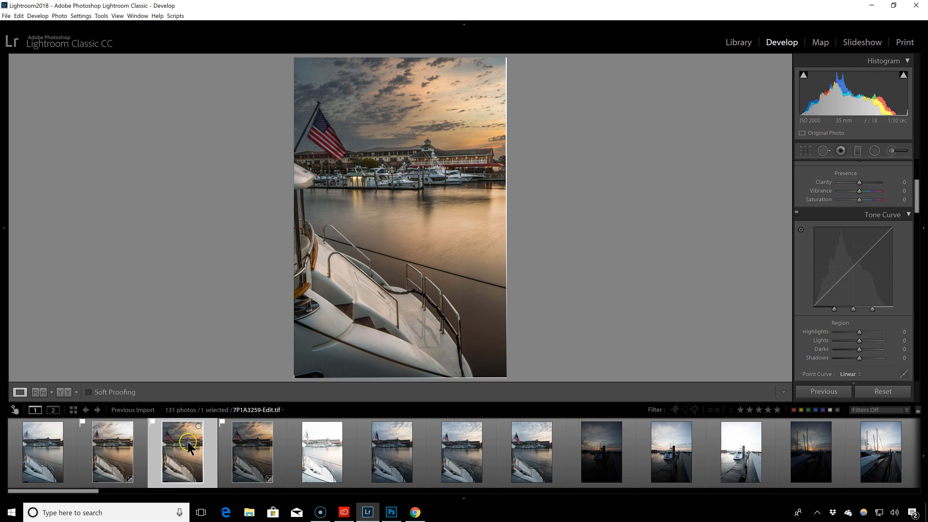
Crop 7P1A3259-Edit.tif to the 4 x 5 / 8 x 10 aspect and straighten it by 0.63.
left_click(806, 150)
left_click(888, 182)
left_click(831, 231)
left_click_drag(522, 199, 522, 203)
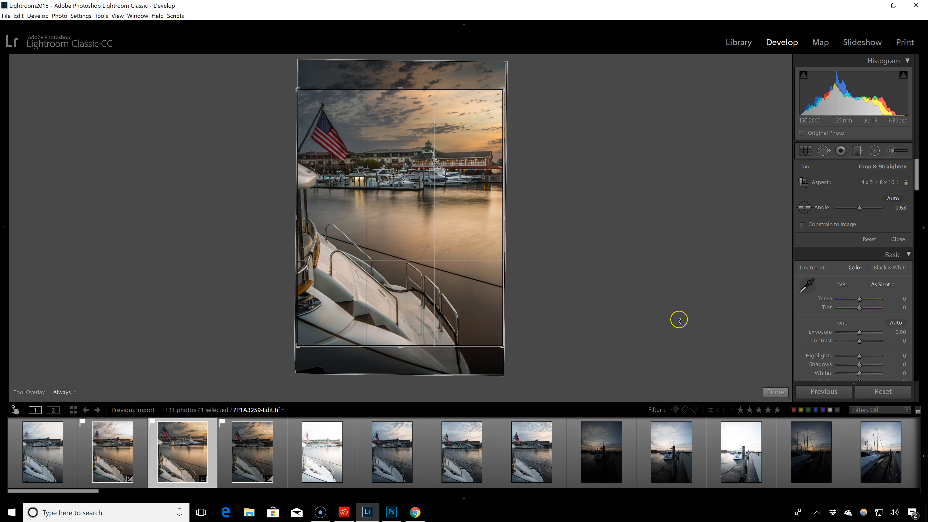
left_click(774, 390)
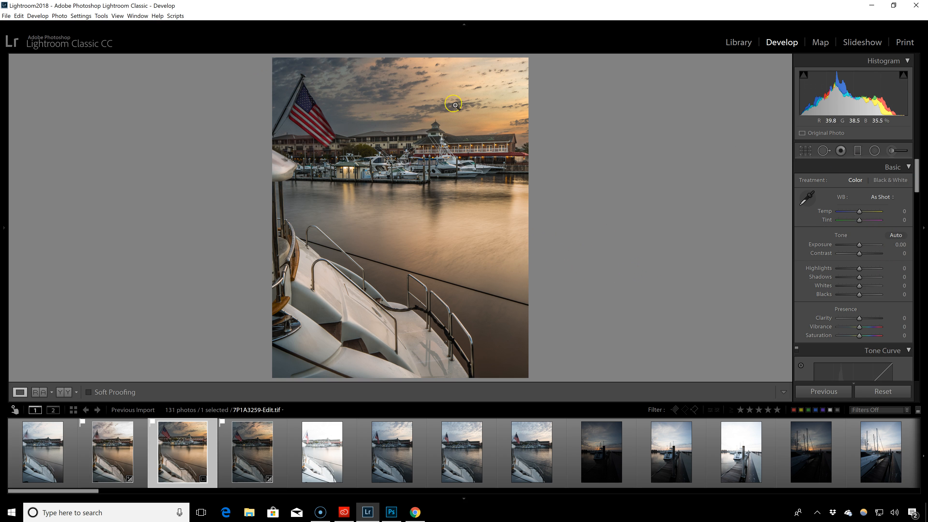
Add a slightly tilted graduated filter down over the sky with Exposure 0.42, Contrast 34, Shadows 60, Saturation 17 and Clarity 9.
left_click(859, 150)
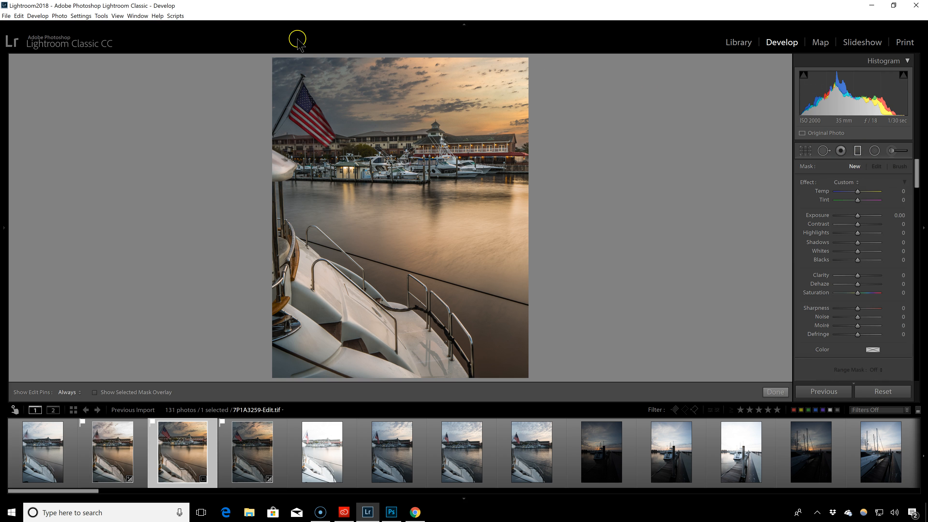
left_click_drag(339, 63, 345, 150)
left_click(858, 233)
left_click_drag(858, 242, 862, 220)
left_click_drag(858, 293, 861, 293)
left_click_drag(858, 275, 861, 282)
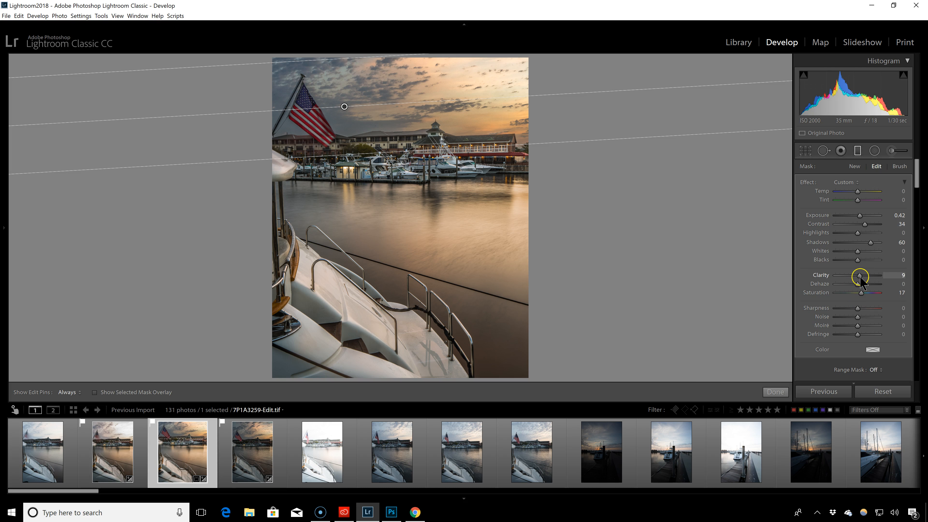
Set the sky graduated filter's Dehaze to 28 and Exposure to 0.69, and finish the filter.
left_click_drag(862, 286, 866, 287)
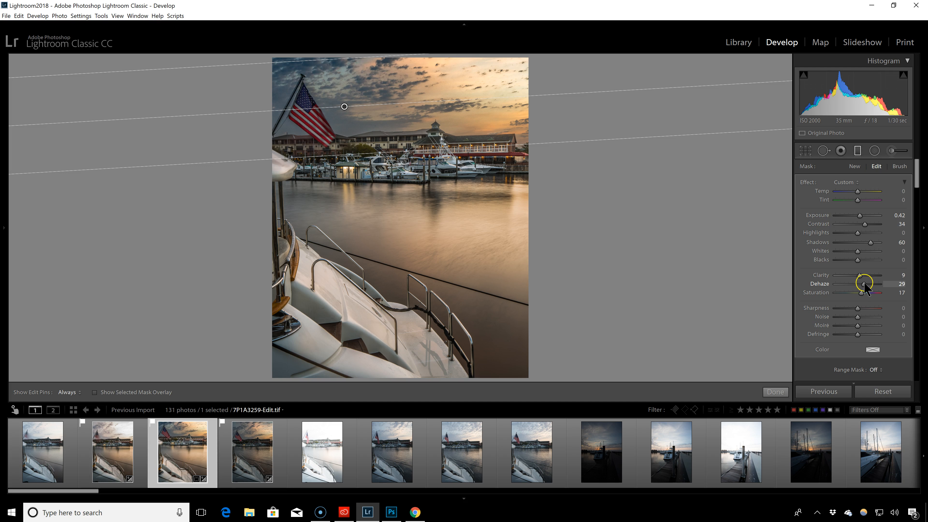
left_click_drag(860, 216, 862, 220)
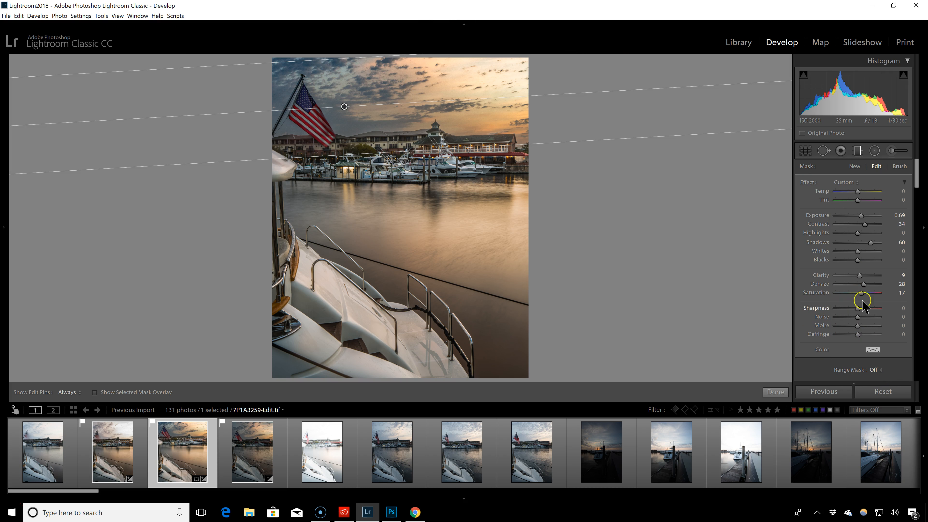
left_click(775, 391)
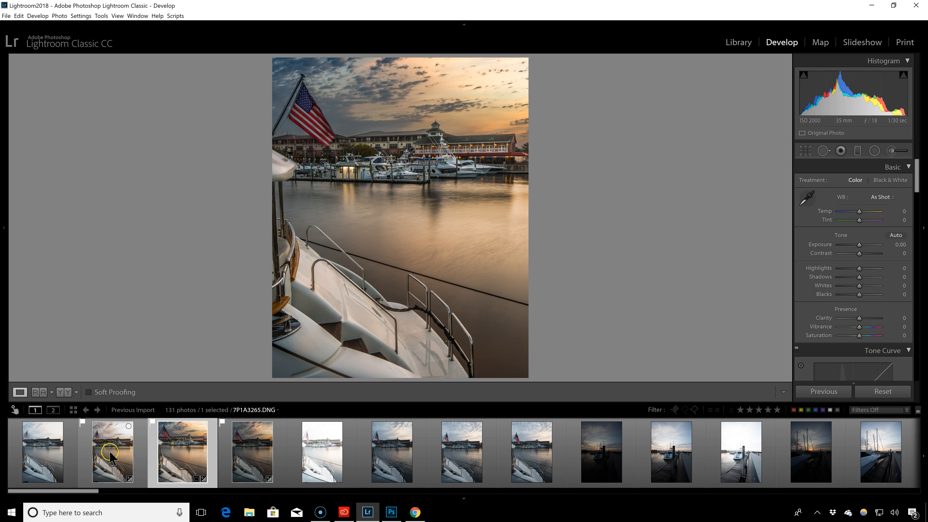
Compare the source photo 7P1A3265.DNG, including its marina boats and water up close, with the finished 7P1A3259-Edit.tif.
left_click(255, 444)
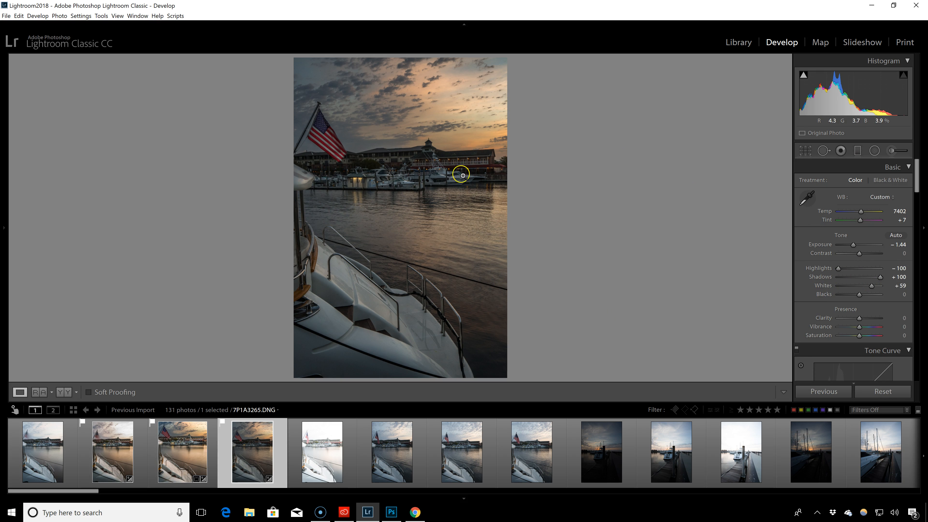
left_click(398, 168)
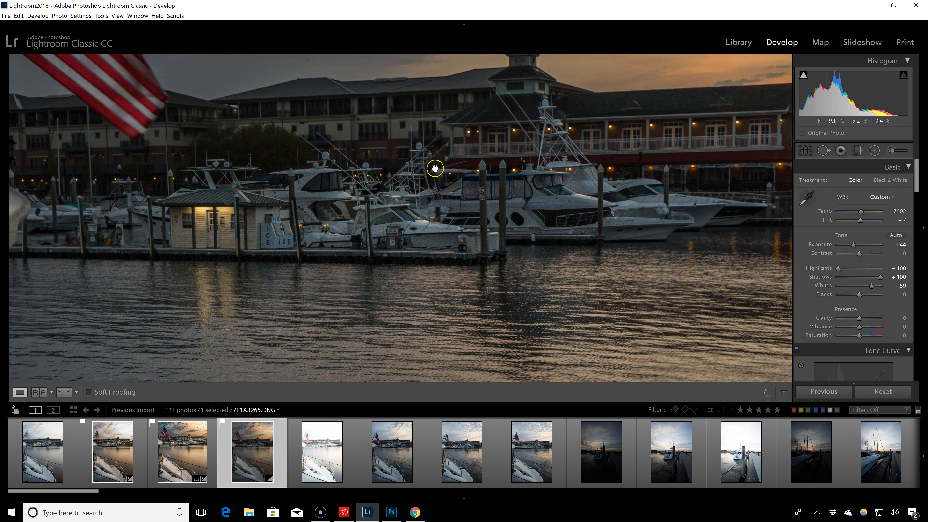
left_click(445, 176)
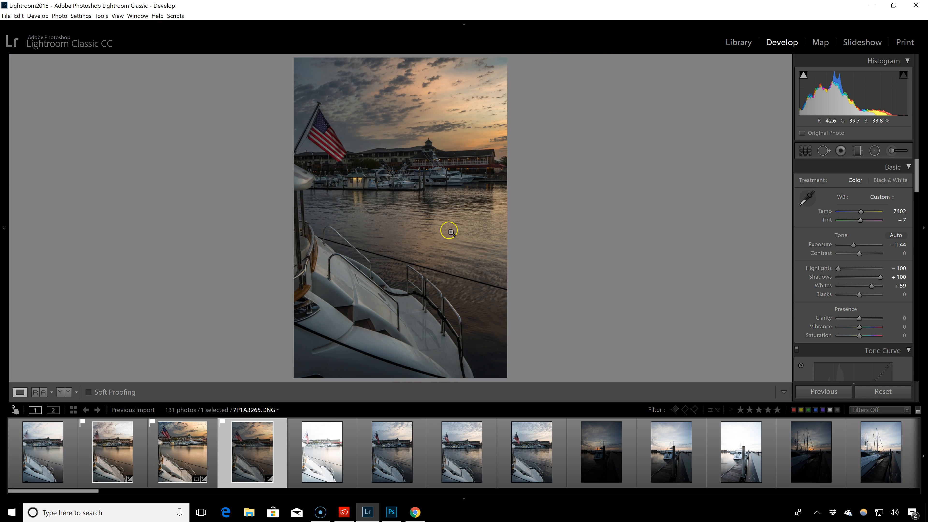
left_click(187, 459)
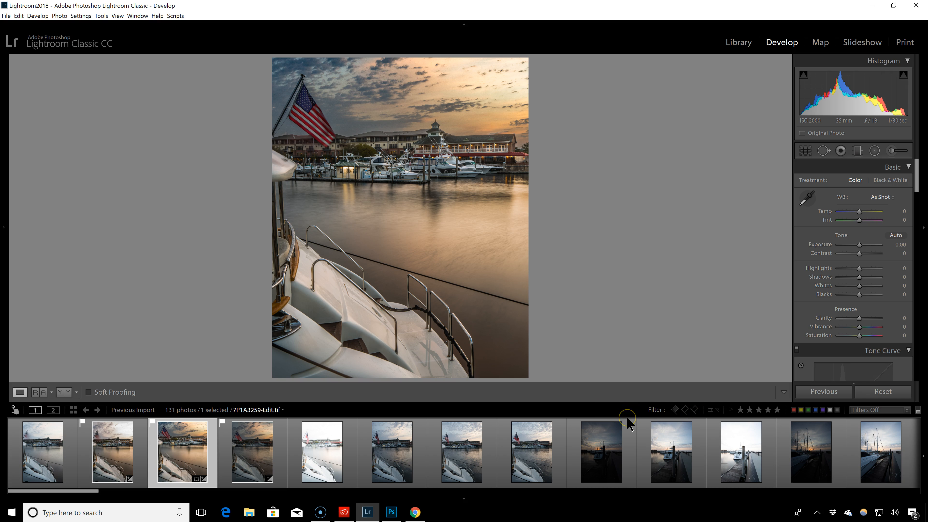
left_click(588, 431)
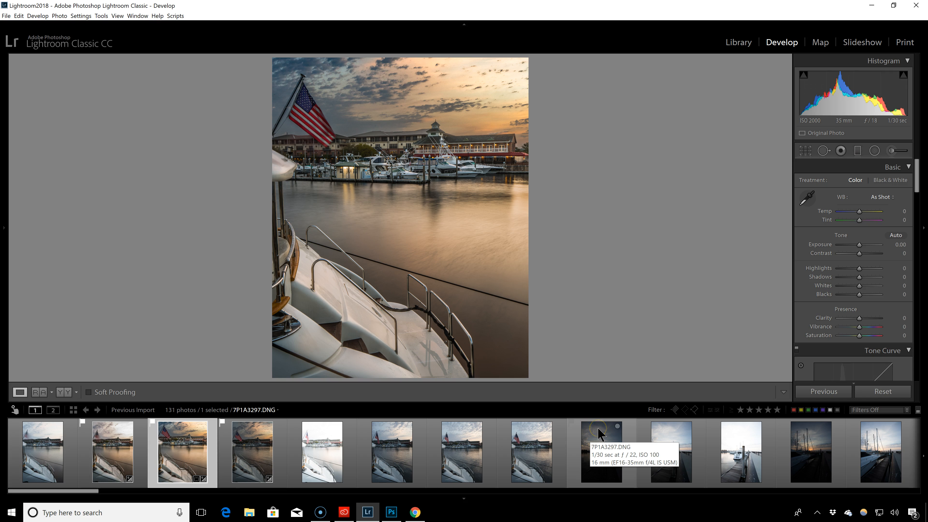
left_click(20, 488)
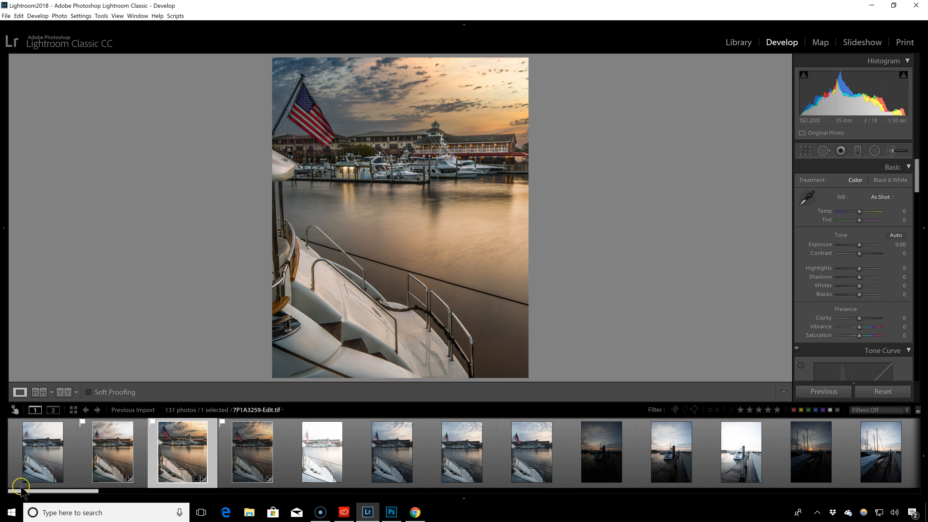